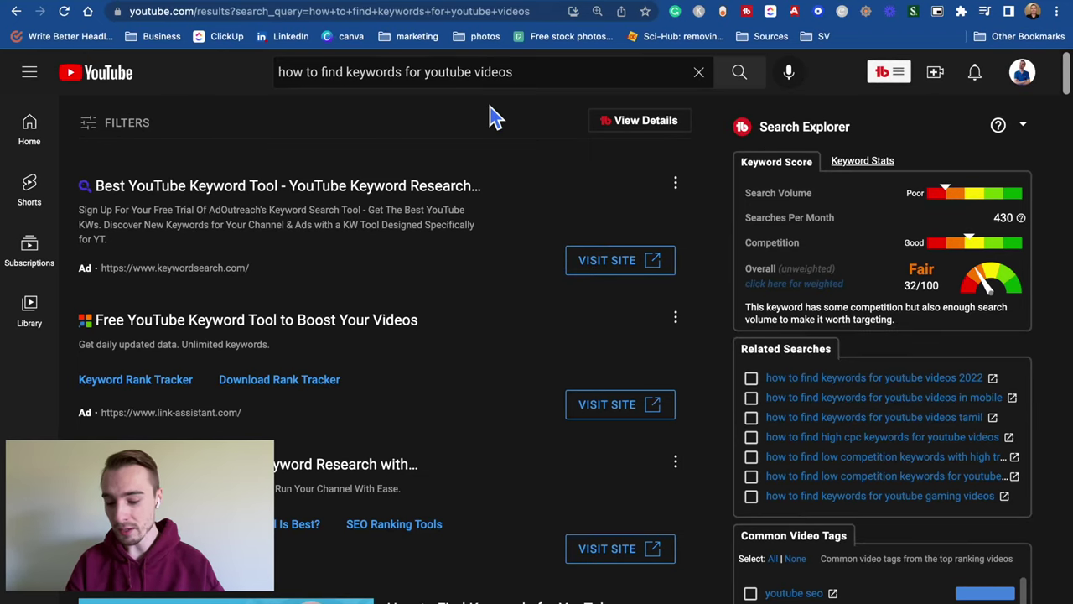
Search YouTube for "how to find keywords for youtube videos" and compare the phrase's weighted and unweighted keyword scores
left_click(379, 72)
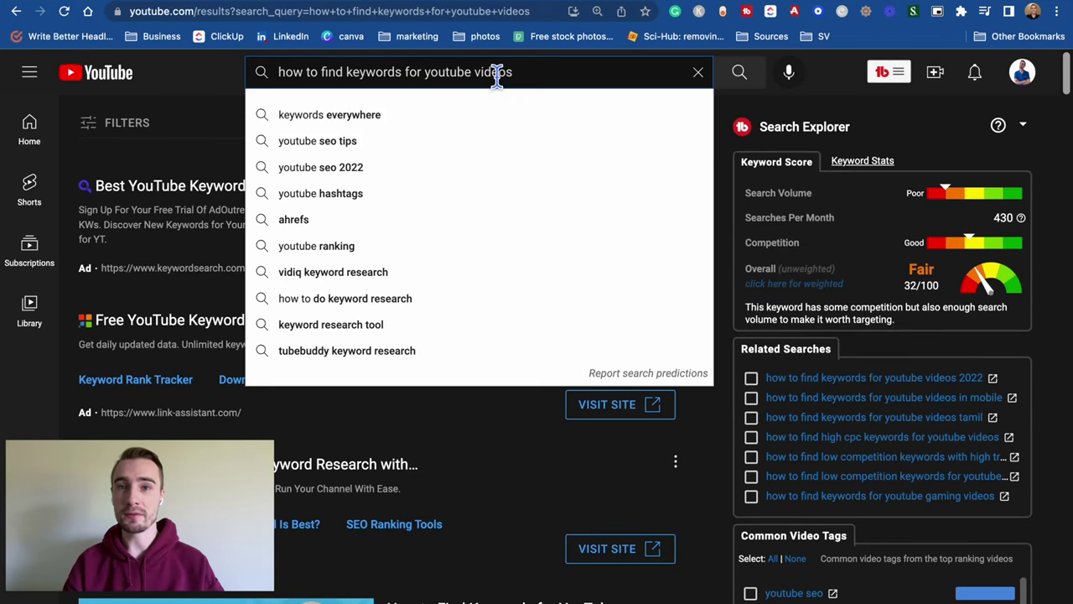
key("Return")
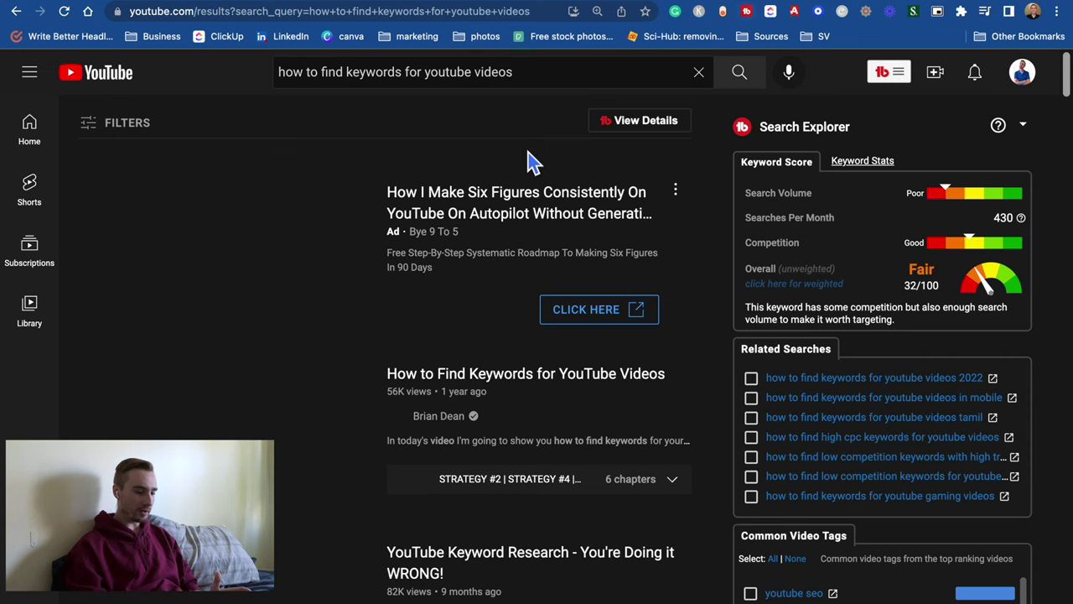
mouse_move(417, 5)
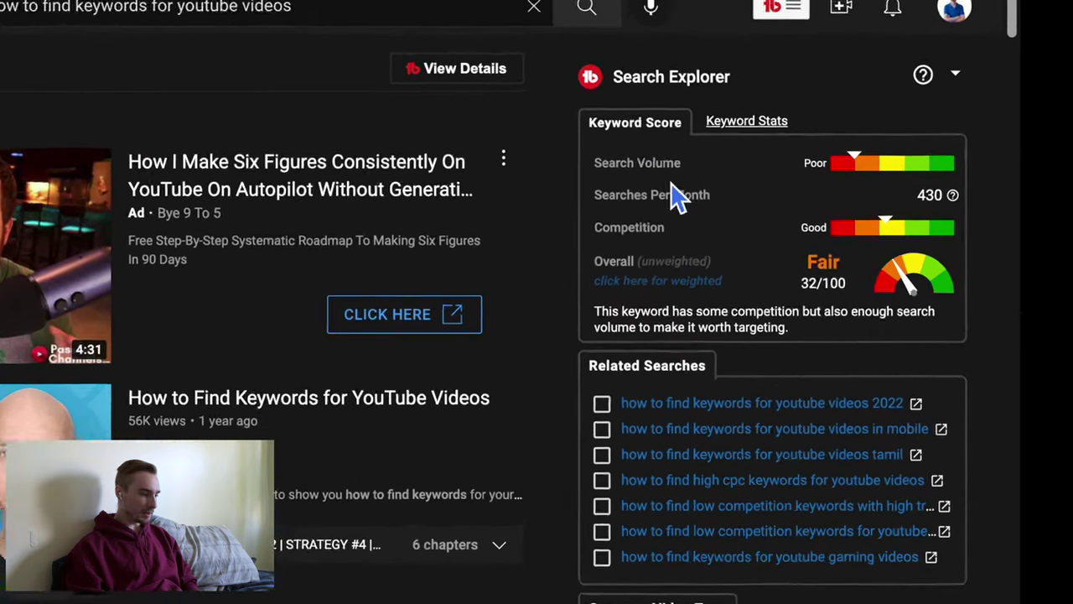
left_click(616, 289)
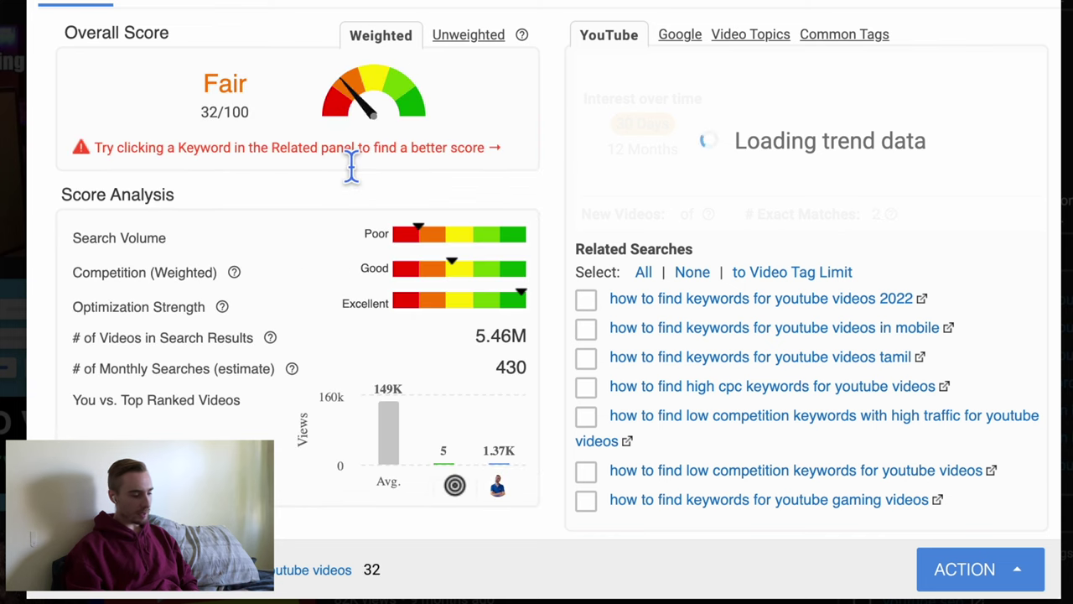
left_click(476, 44)
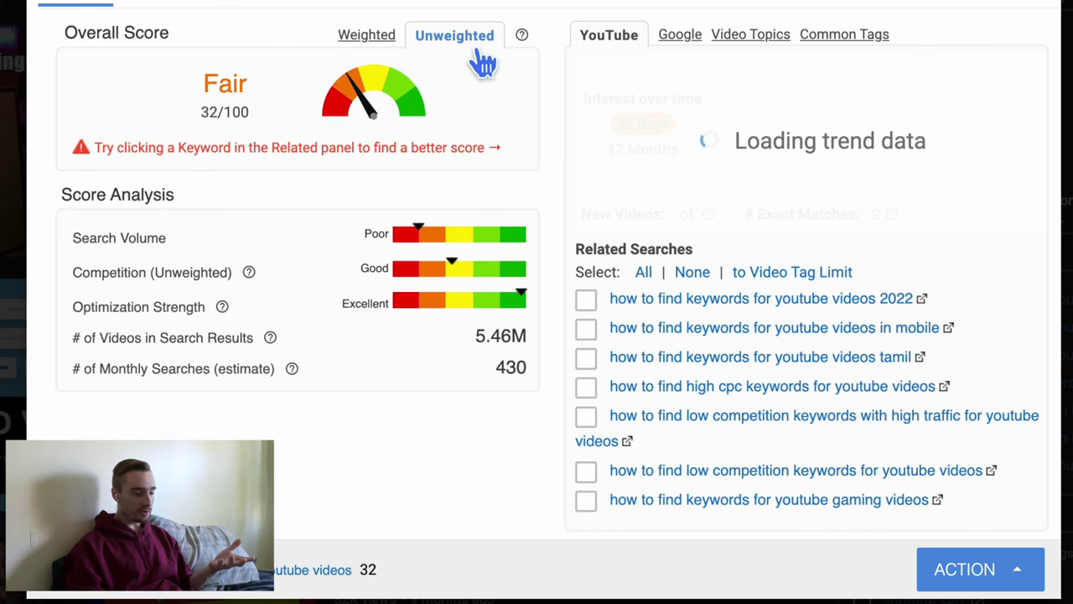
left_click(388, 42)
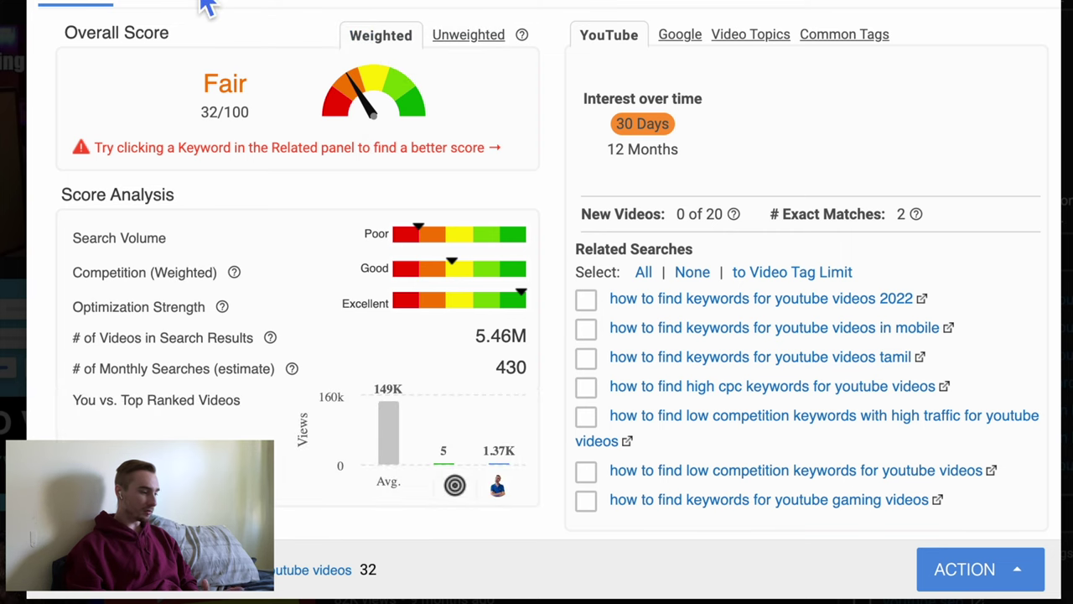
Review the top-ranking channel, exact matches and ranked videos for the analysed keyword
left_click(164, 18)
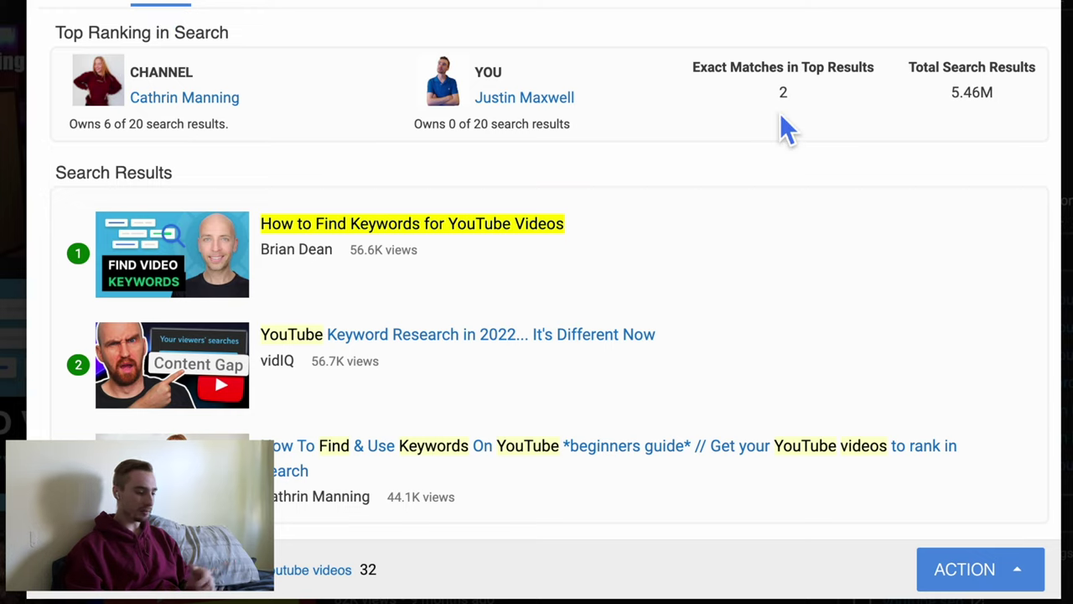
left_click_drag(778, 106, 819, 96)
left_click(635, 180)
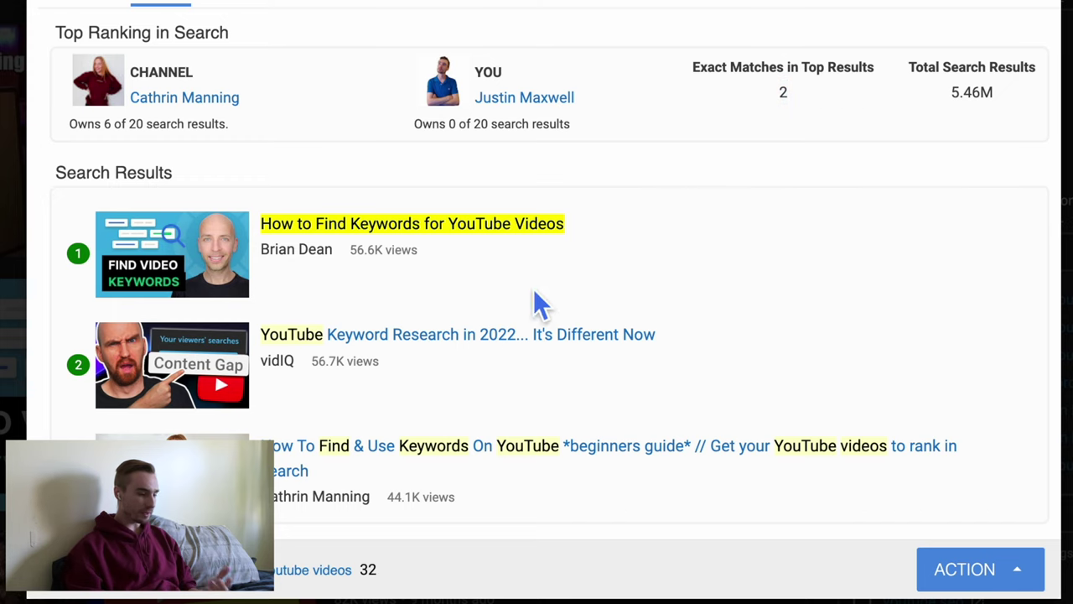
scroll(373, 283, "down", 5)
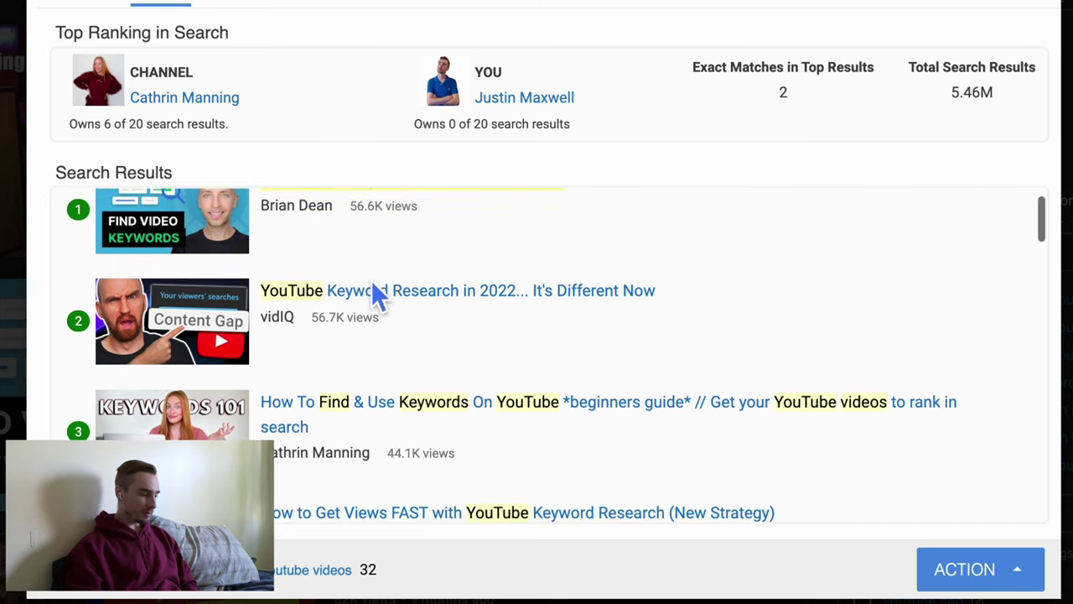
scroll(378, 293, "down", 4)
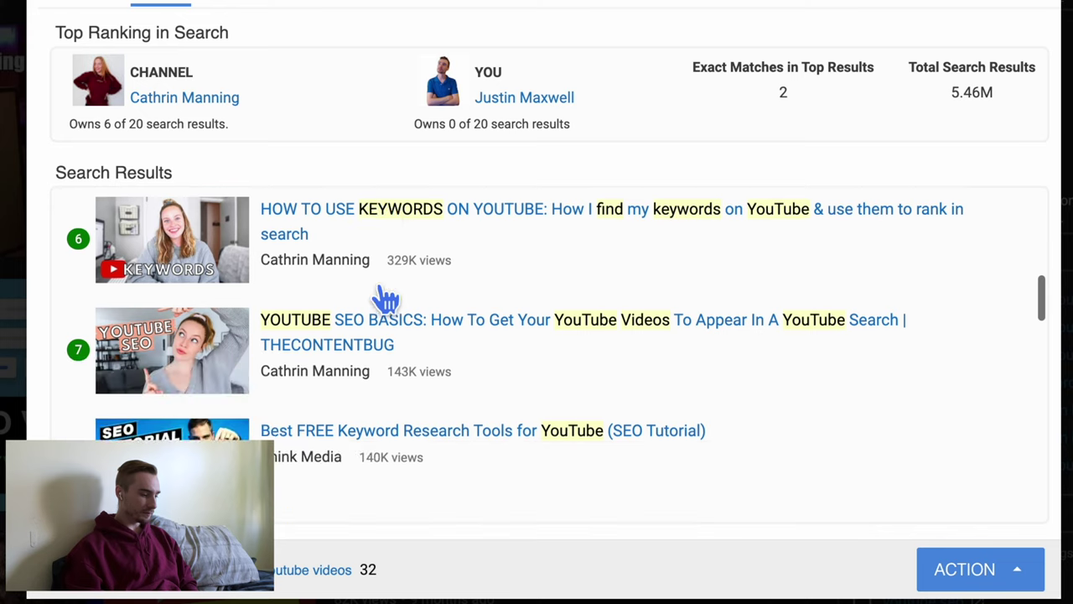
scroll(373, 289, "down", 4)
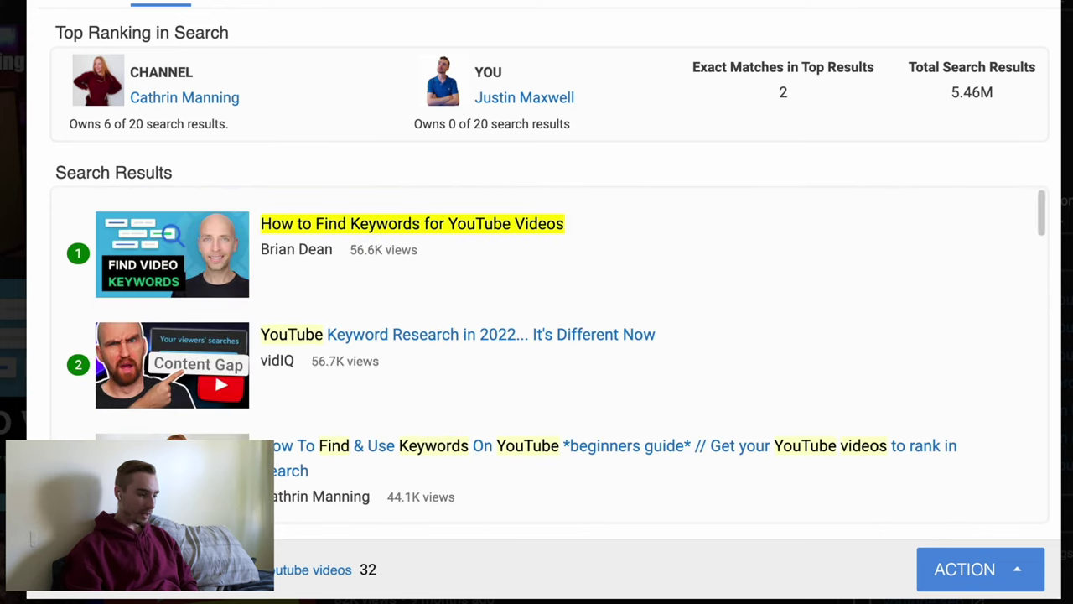
Explore the related search "how to find keywords for youtube videos 2022", checking its score summary and top-ranking videos
left_click(103, 12)
left_click(715, 299)
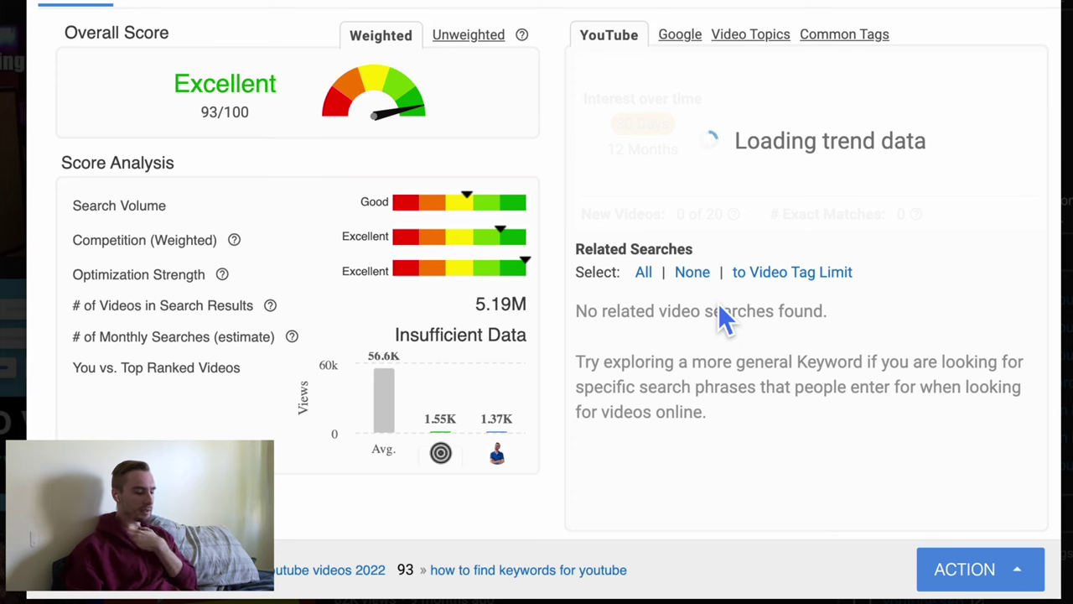
left_click(167, 7)
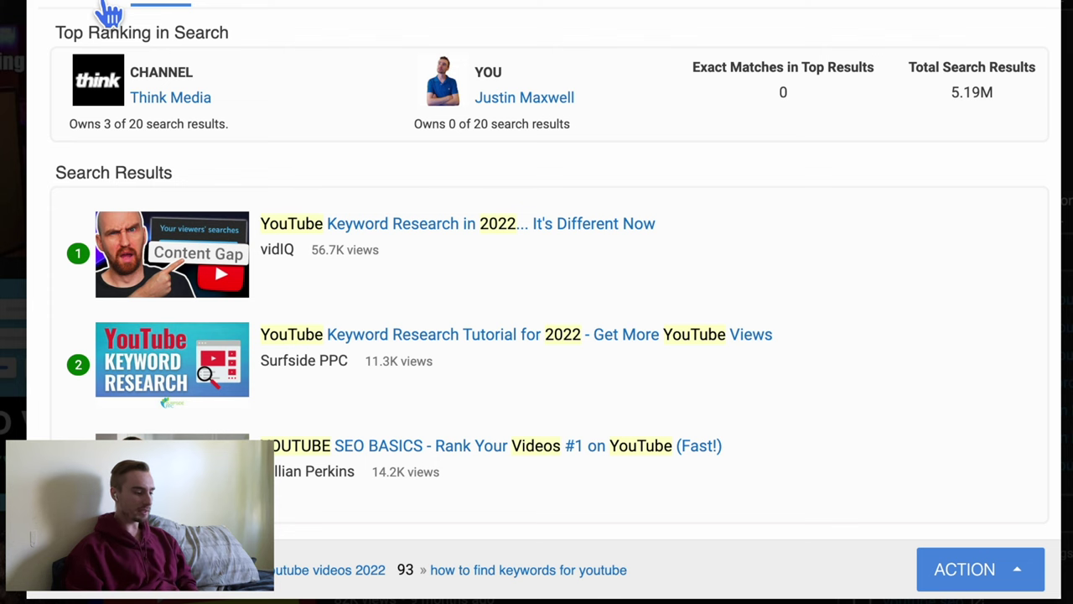
left_click(109, 12)
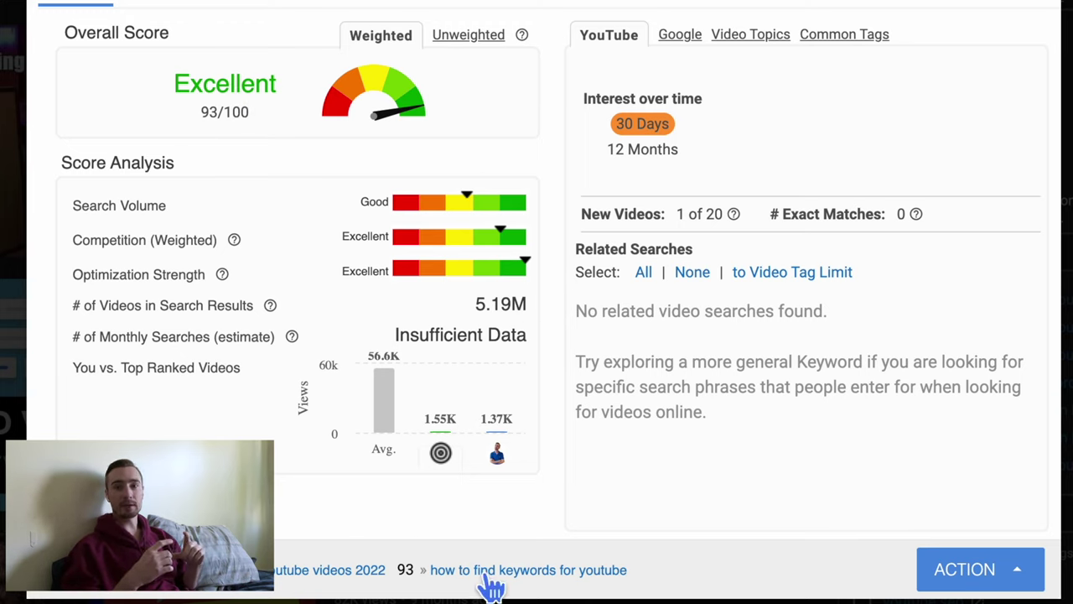
Explore the keyword phrase "How to find video keywords for video ideas" in Keyword Explorer
left_click(344, 579)
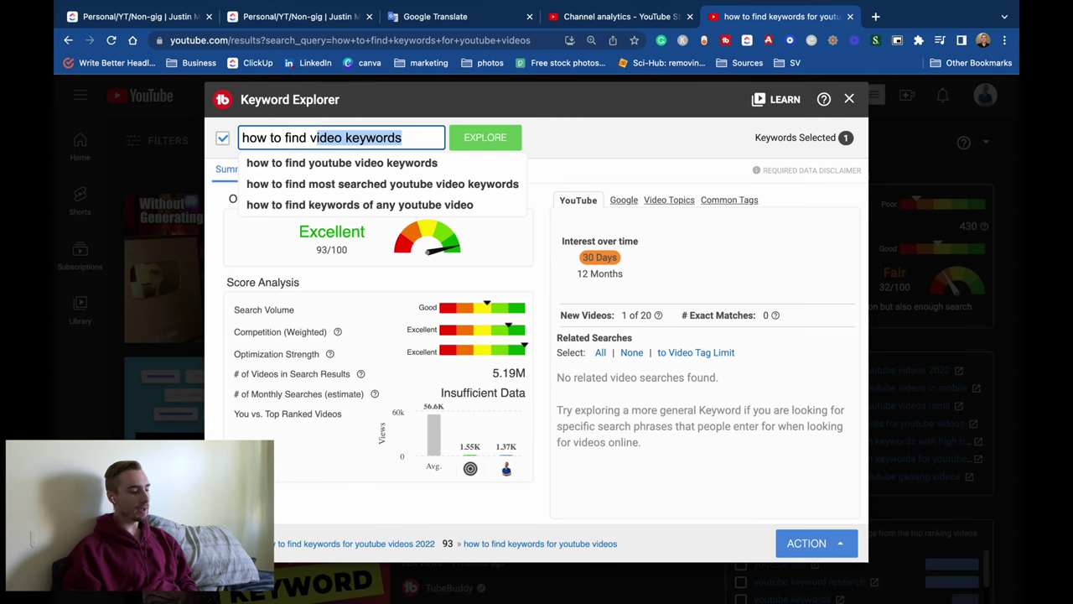
key("BackSpace")
type("keyword")
key("Down")
key("Return")
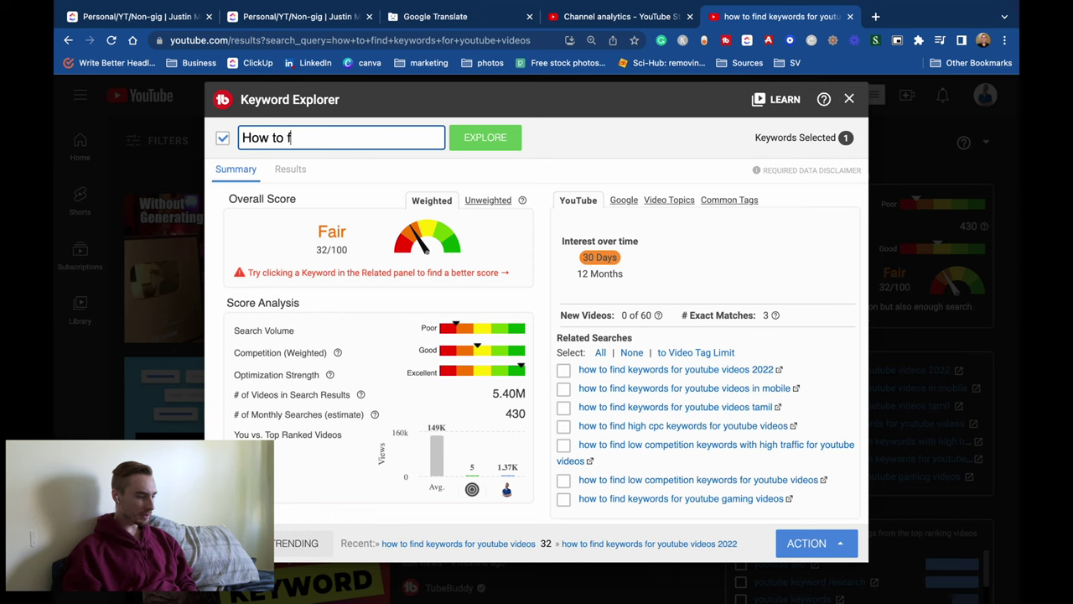
type("ind video ket")
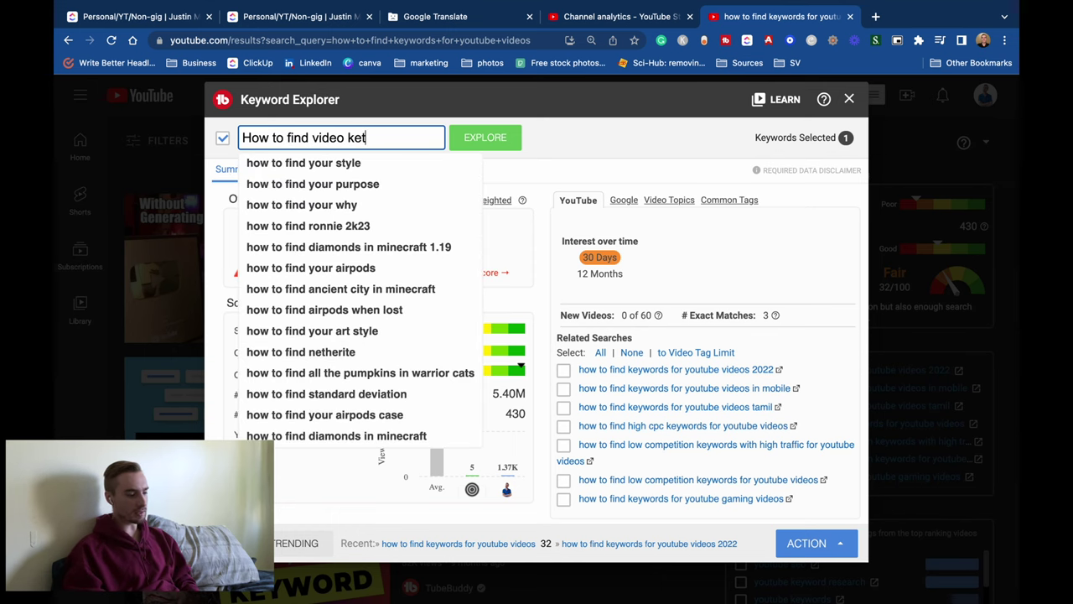
key("BackSpace")
type("ywords for video ideas")
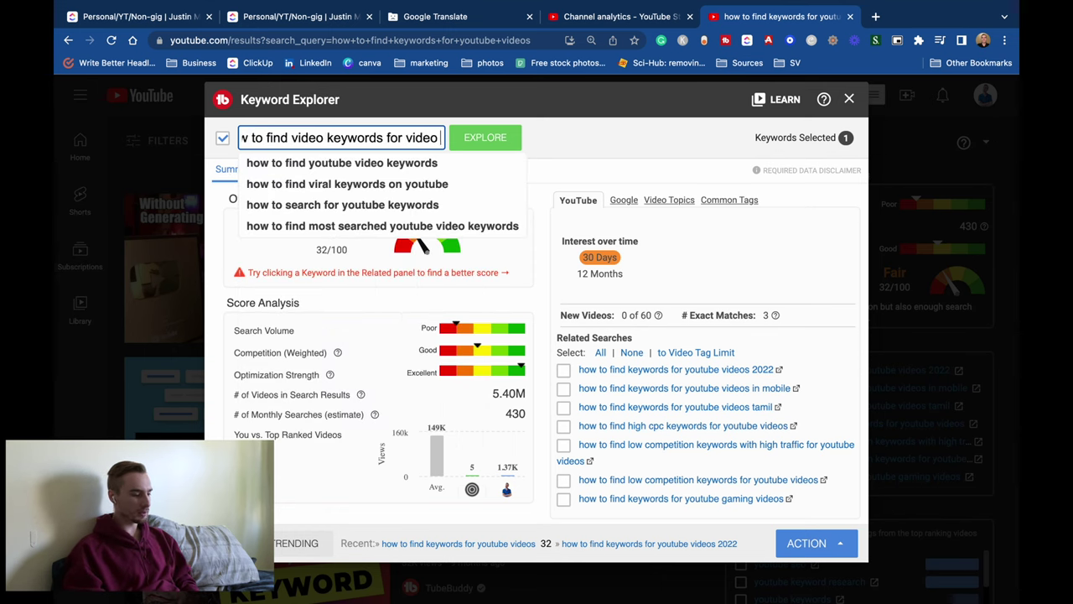
key("Return")
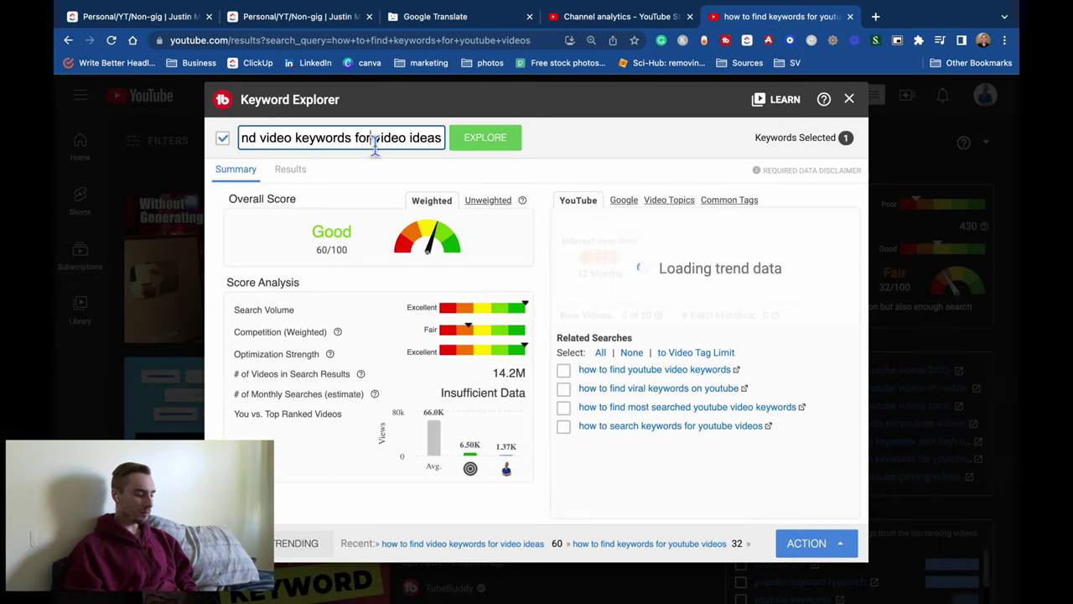
Refine the phrase to "how to find video keywords for youtube video ideas" and examine its score and wording
type("youtube")
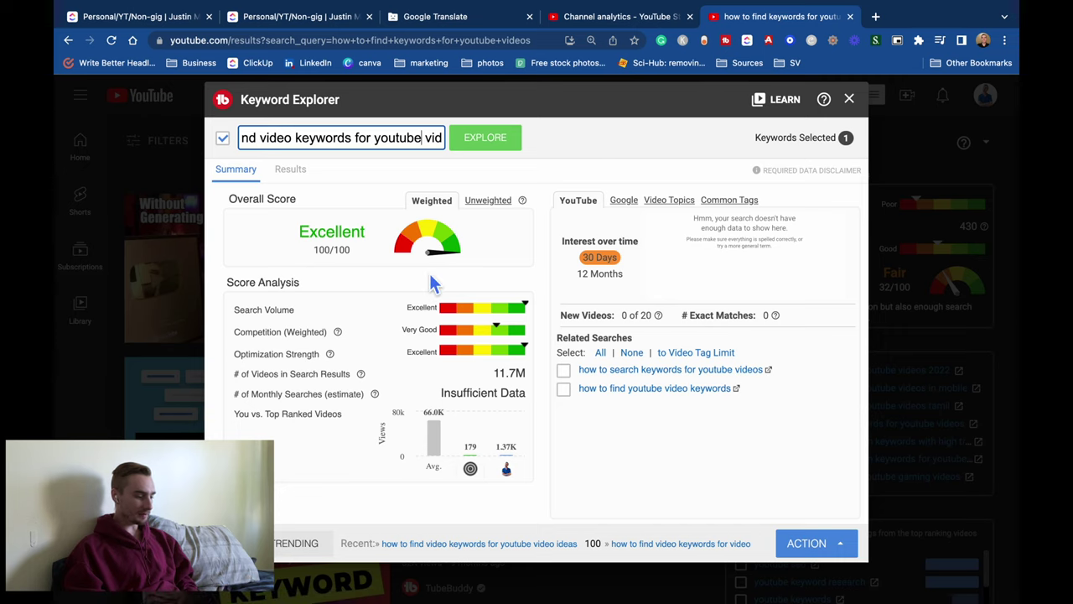
left_click(340, 141)
key("Right")
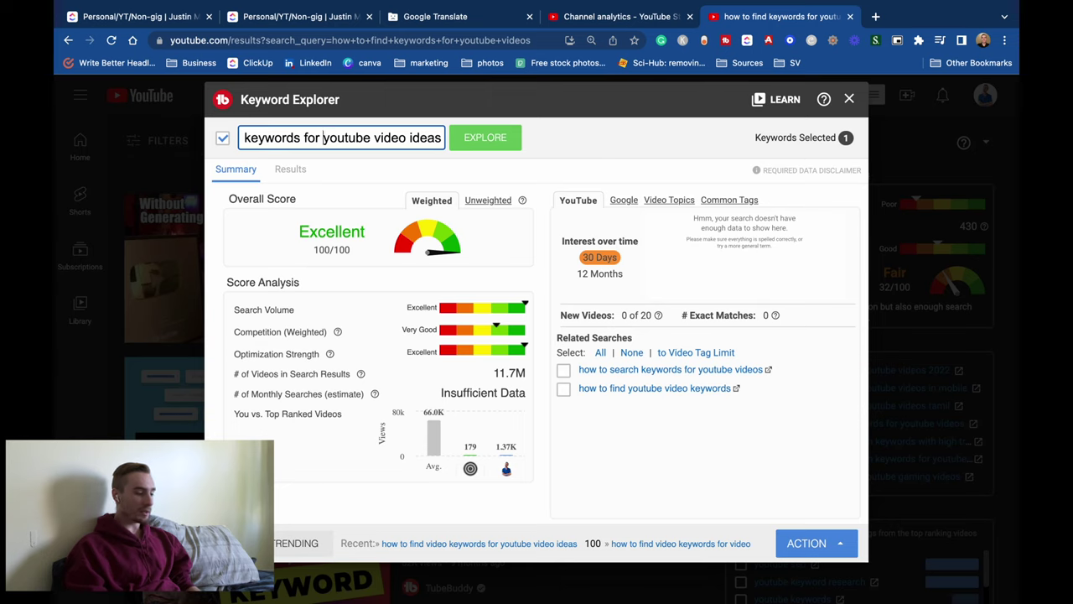
key("alt+shift+Left")
left_click_drag(352, 141, 490, 148)
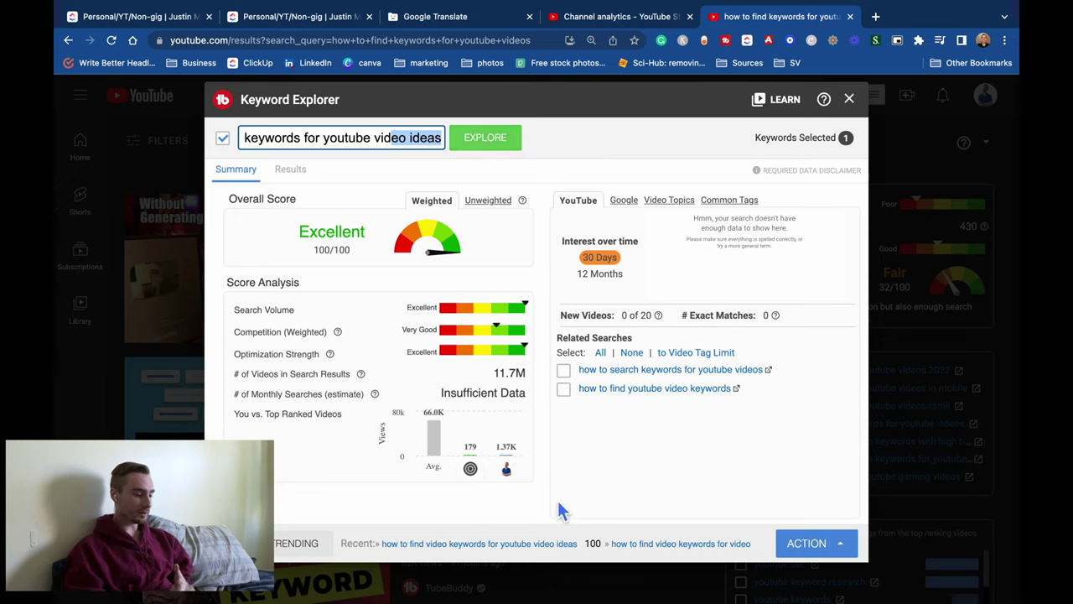
left_click(630, 465)
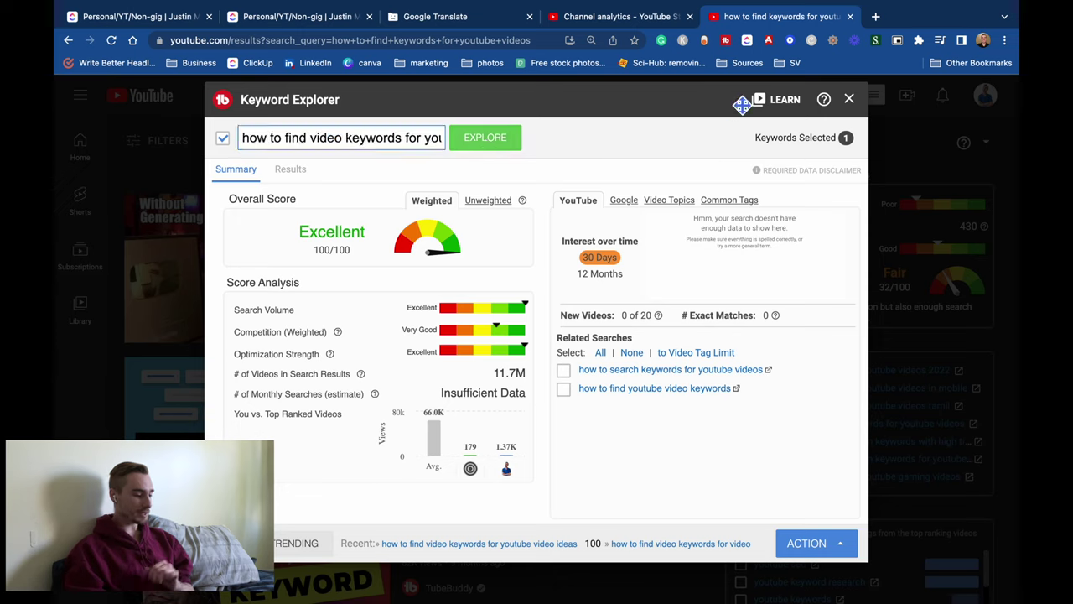
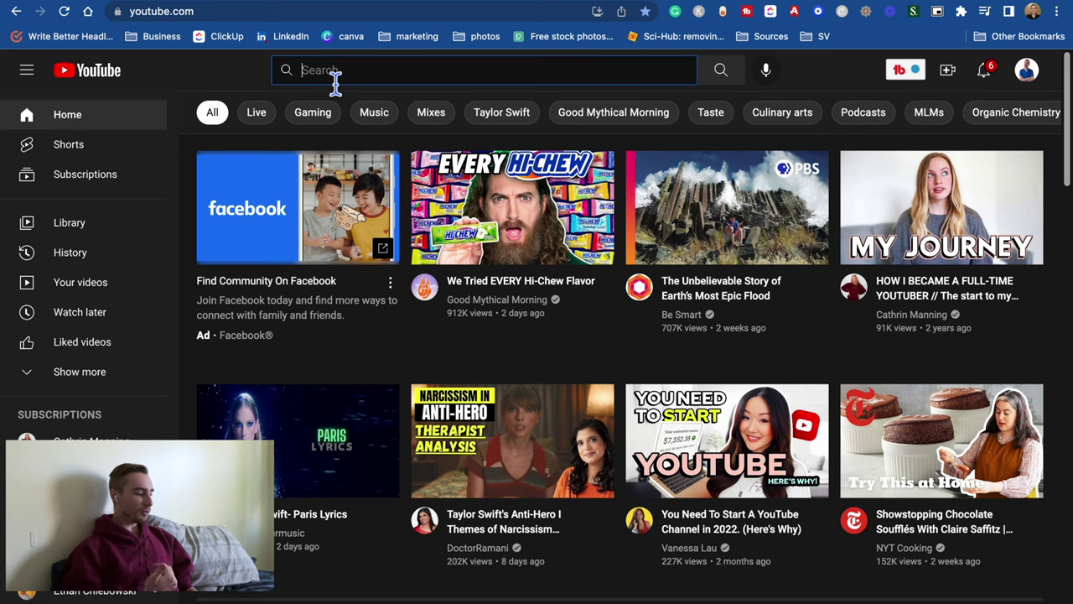
Enter "Video keyword" in the YouTube search and step through the first autocomplete suggestions without running the search
type("Video ")
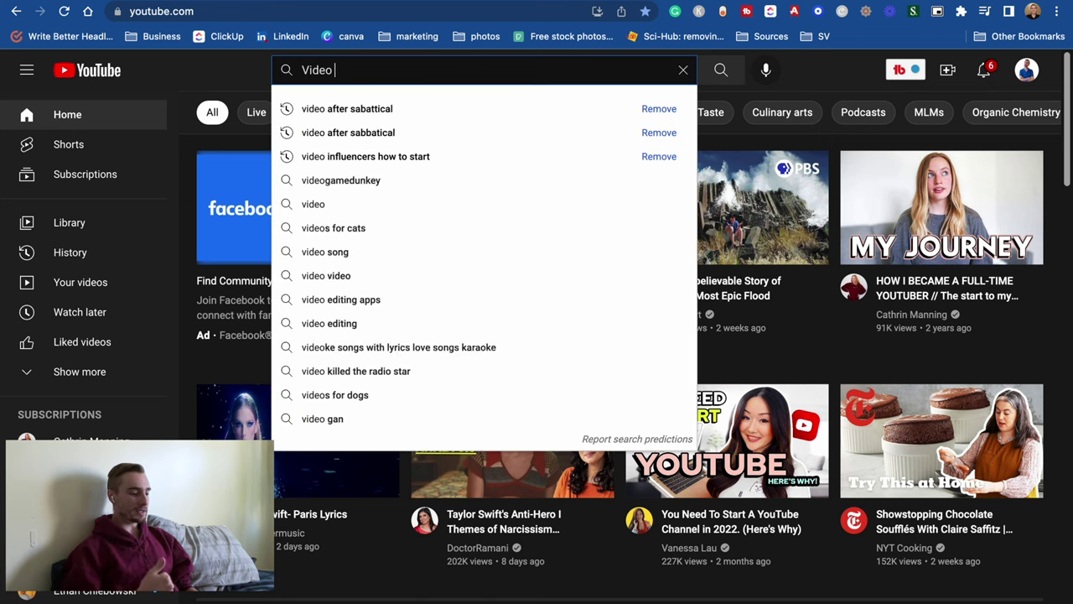
type("keyword")
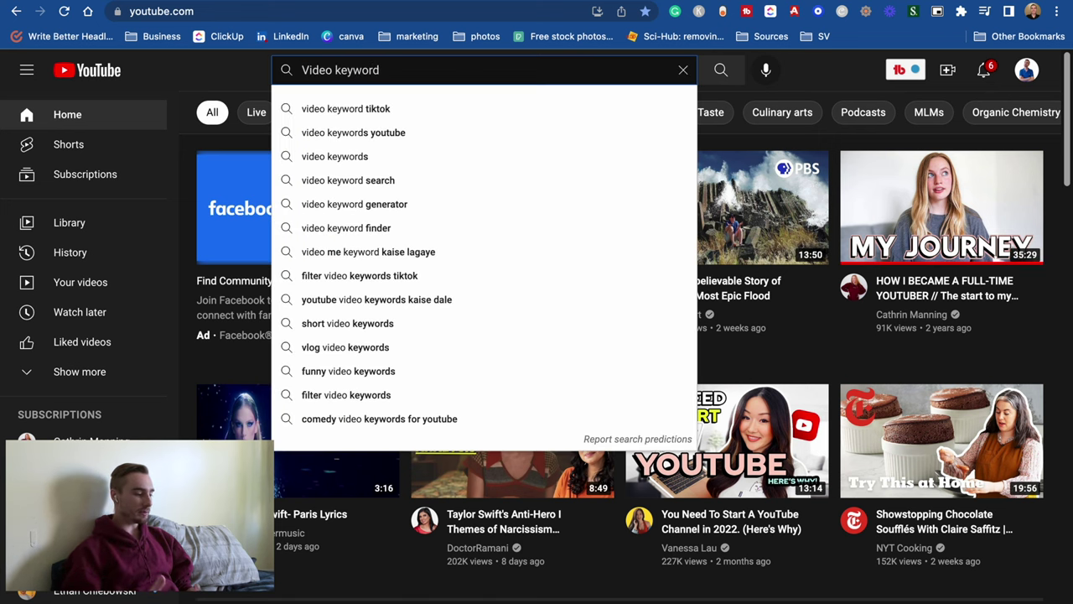
key("Down")
key("Down")
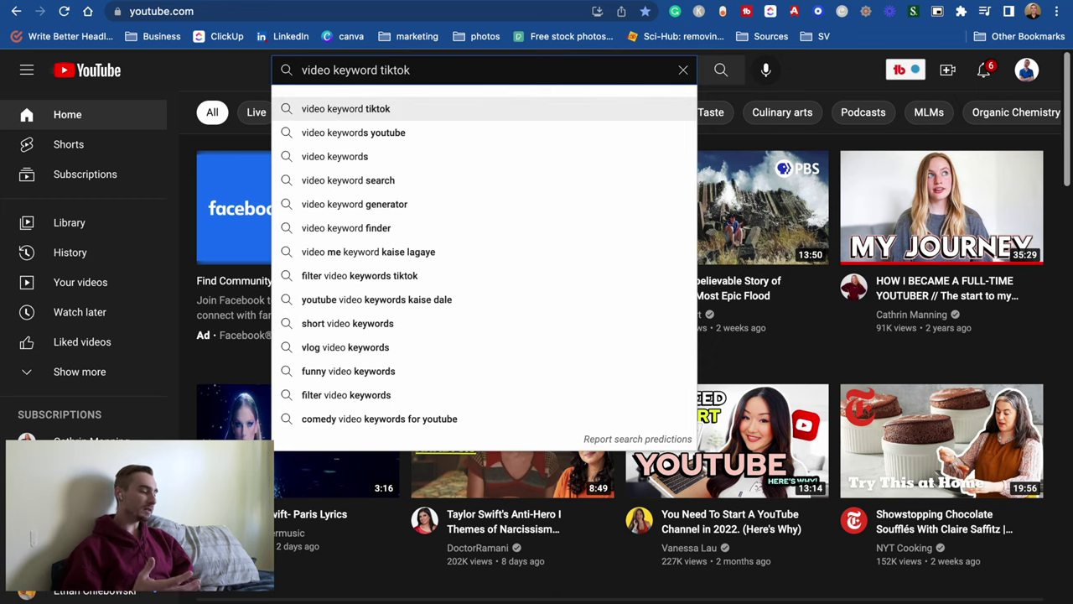
key("Up")
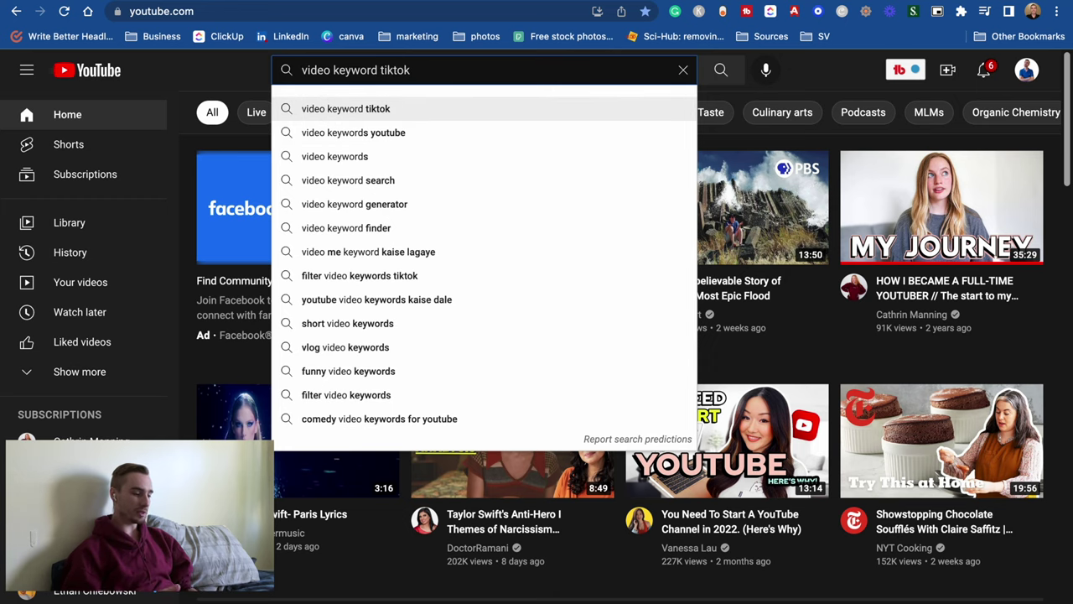
key("Down")
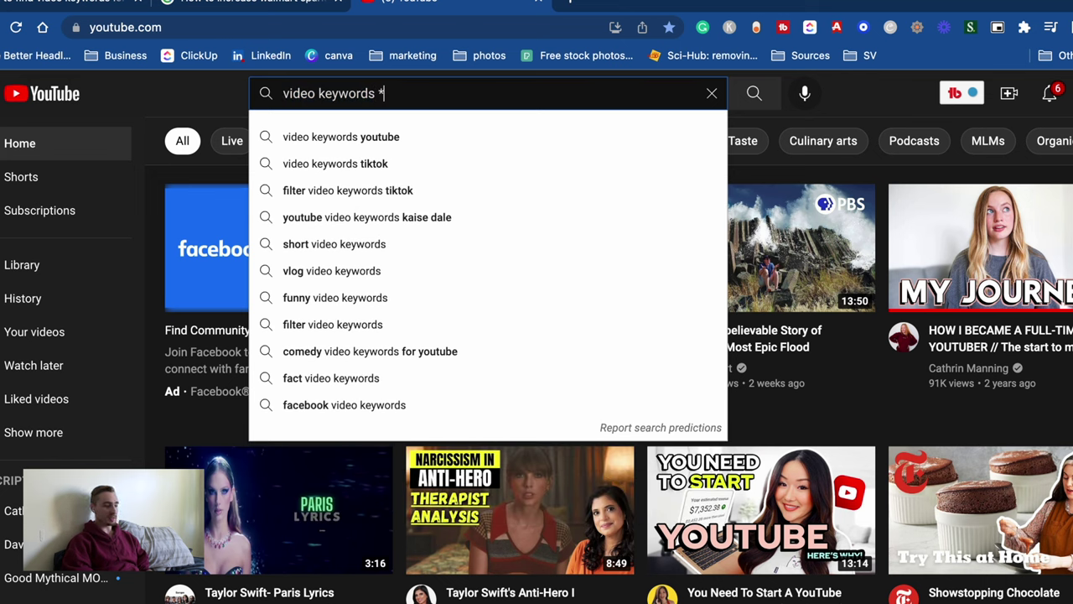
Remove the asterisk after "video keywords", try the ending "you" and return to the plain phrase's suggestions
key("BackSpace")
type("you")
key("BackSpace")
key("BackSpace")
key("BackSpace")
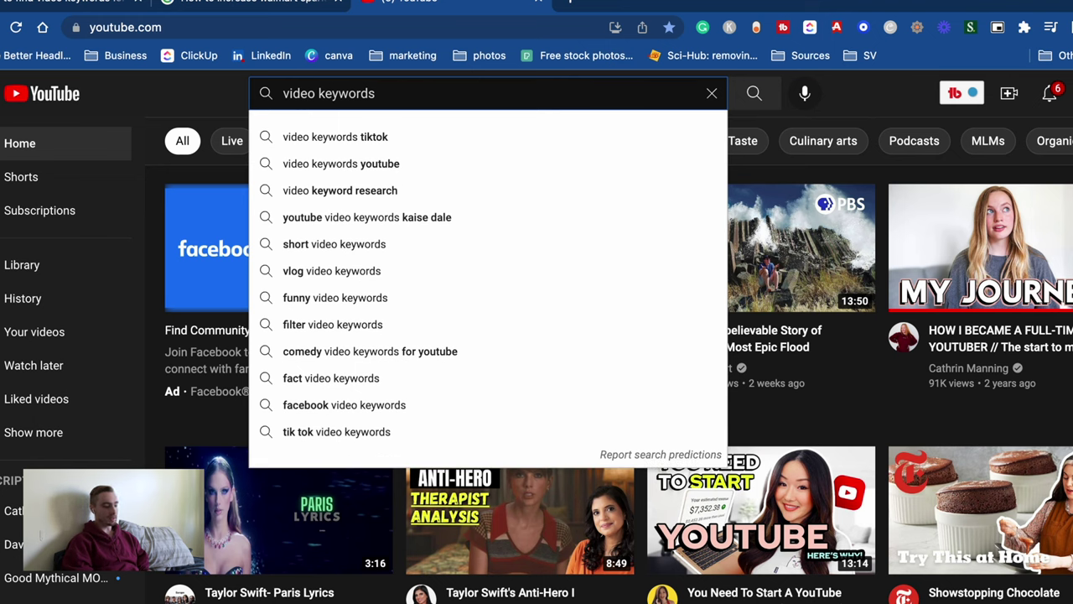
Check the autocomplete suggestions for "video keywords" followed by a, b and c in turn, and select the remaining query
type("a")
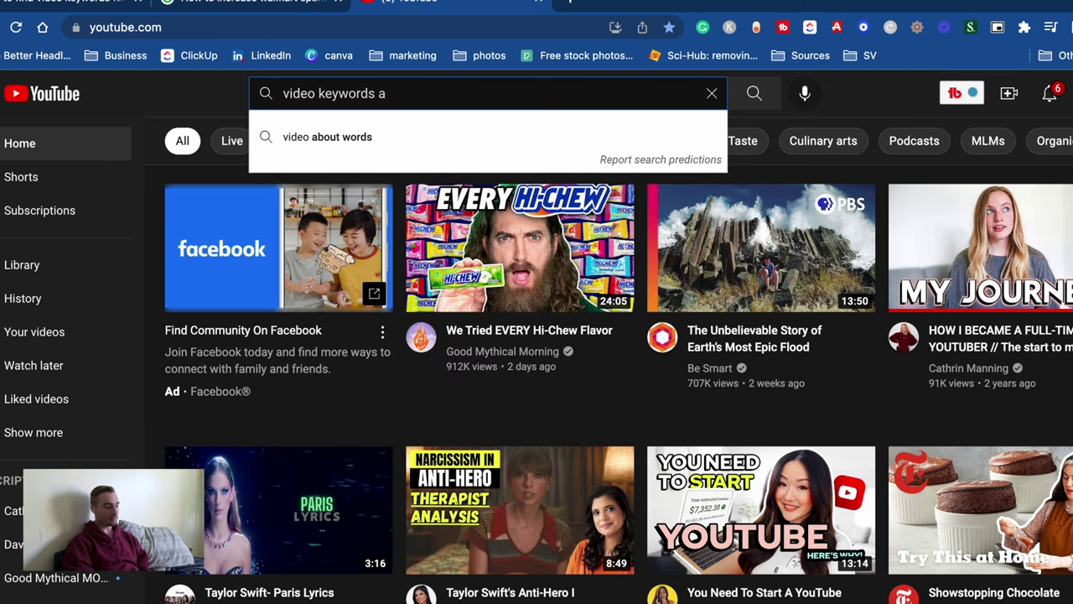
key("BackSpace")
type("b")
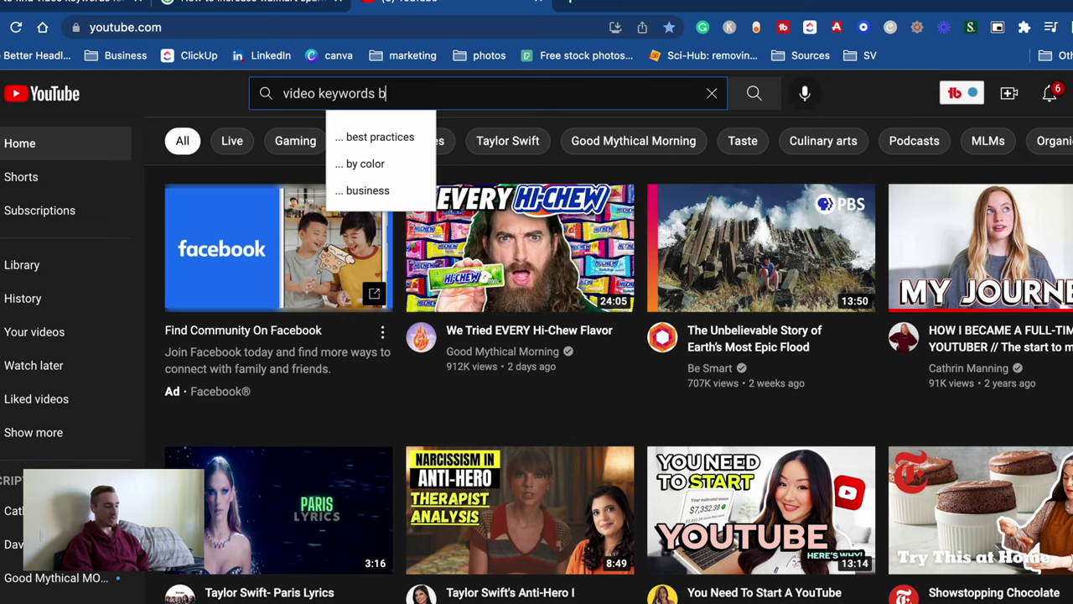
key("BackSpace")
type("c")
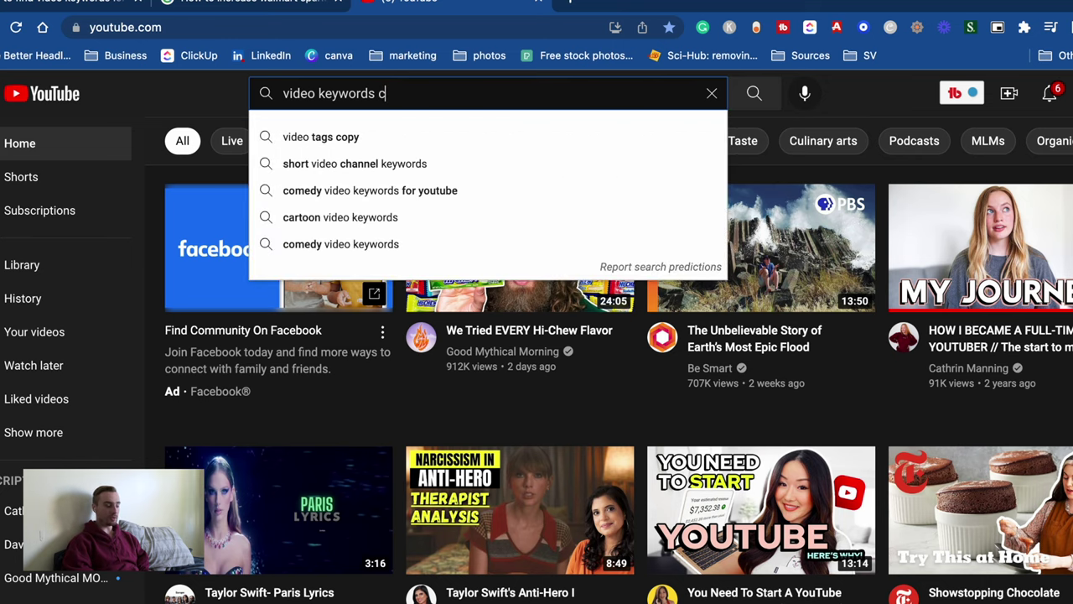
key("BackSpace")
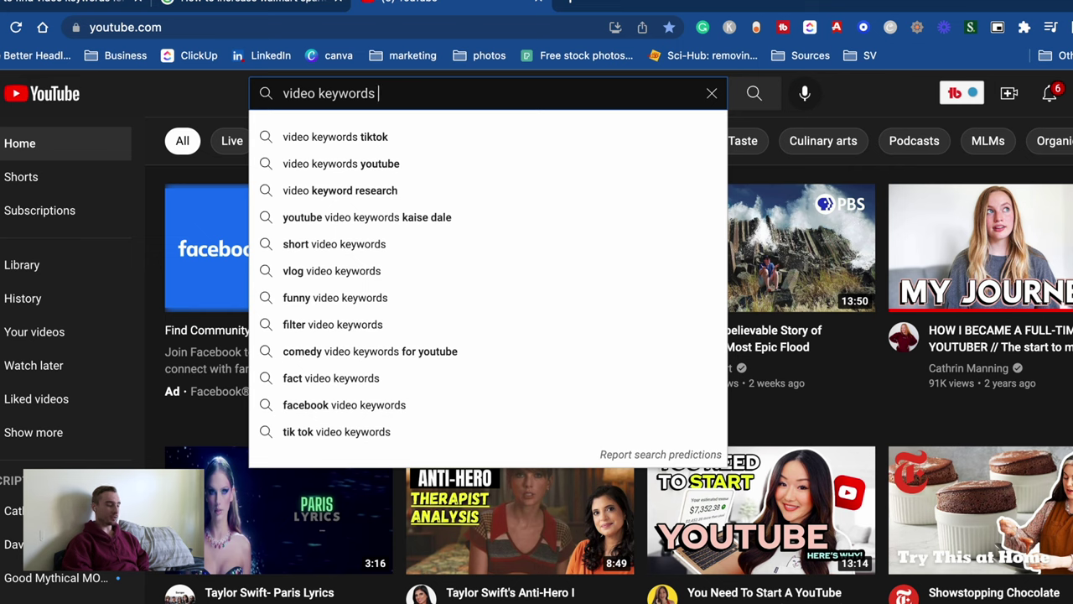
key("super+a")
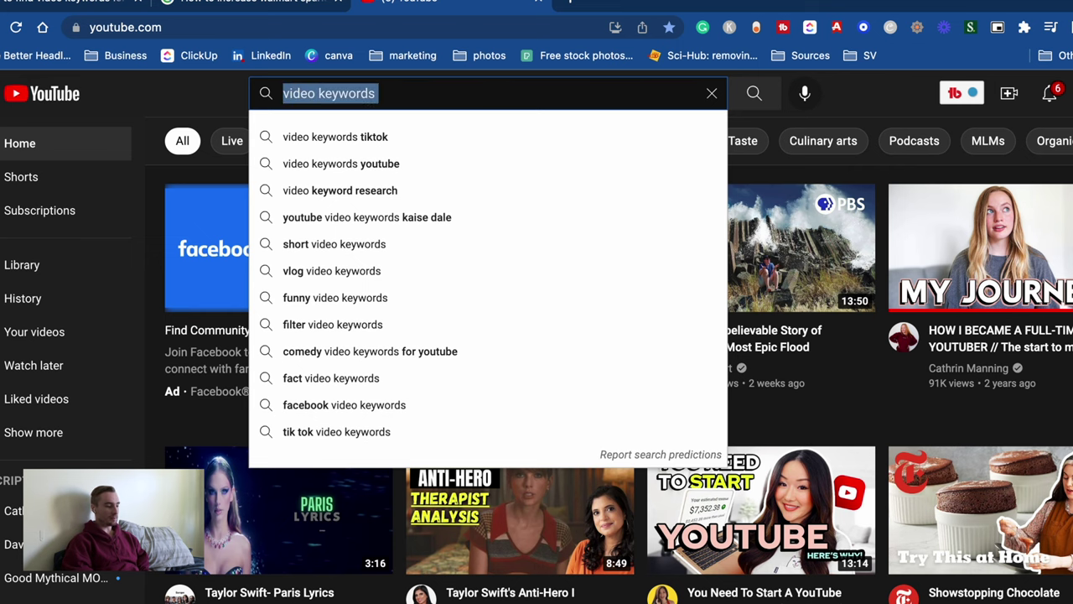
Check the suggestions for the past search "gig economy" and replace the query with "walmart spark delivery"
key("BackSpace")
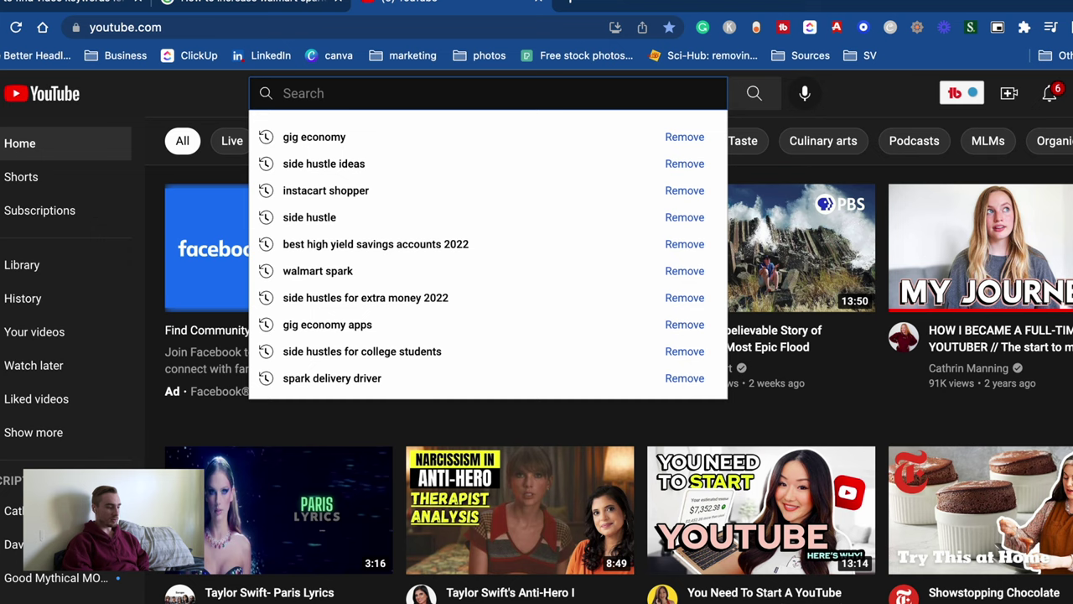
key("Down")
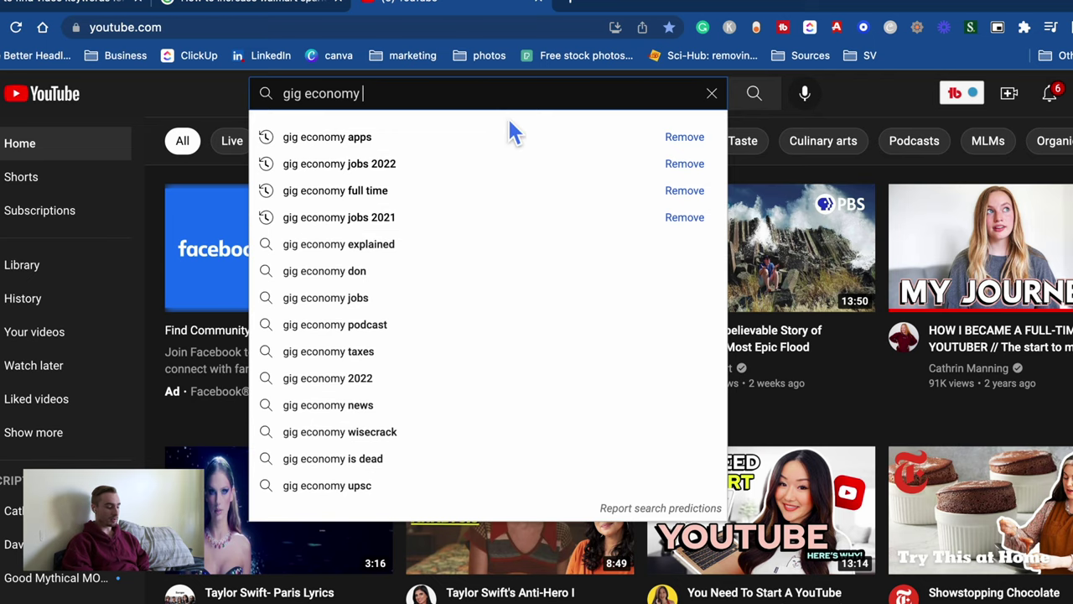
key("super+a")
type("walmart spar")
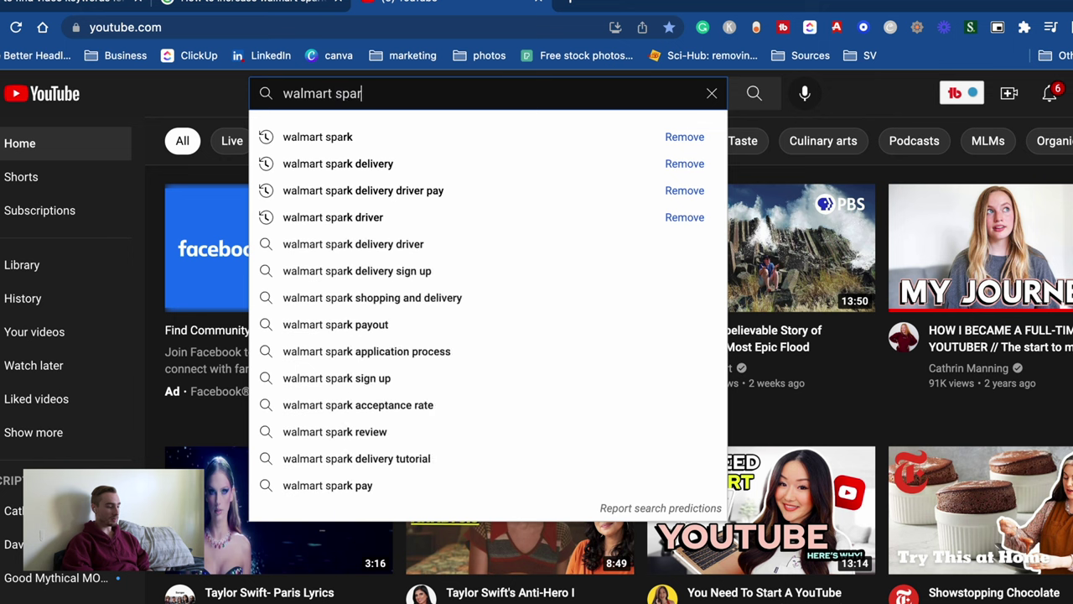
type("k delivery")
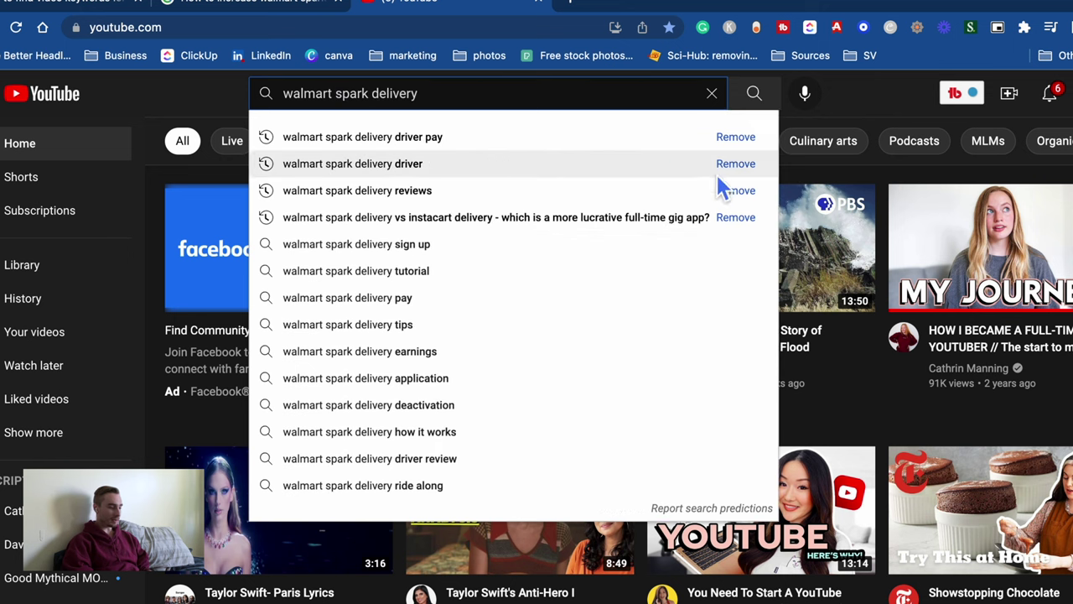
Remove all past searches from the "walmart spark delivery" suggestions, refreshing the list until only regular predictions remain
left_click(738, 138)
left_click(739, 164)
left_click(741, 193)
left_click(743, 220)
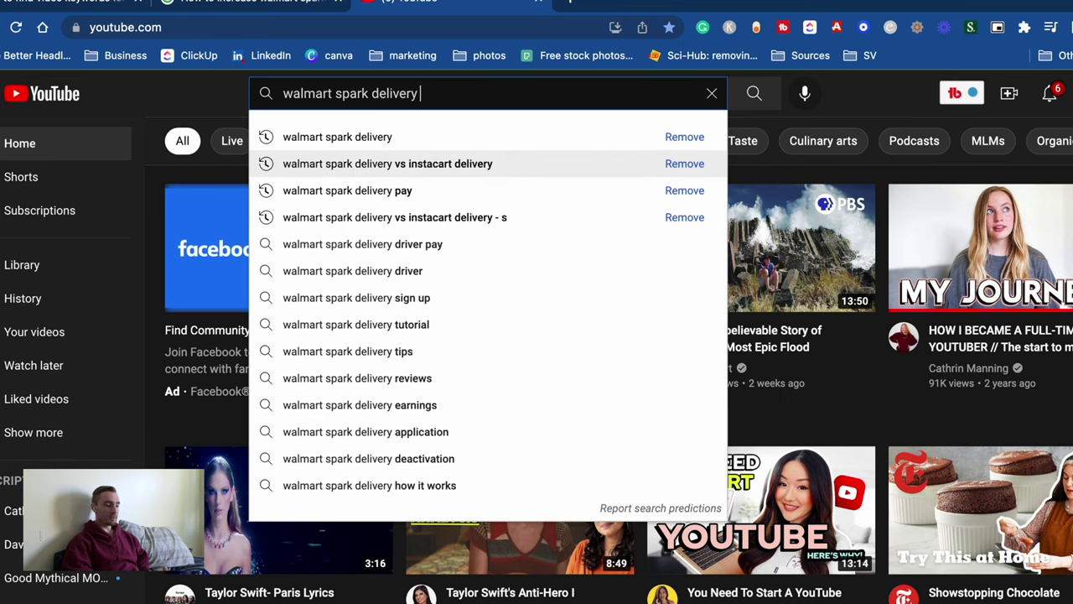
left_click(696, 141)
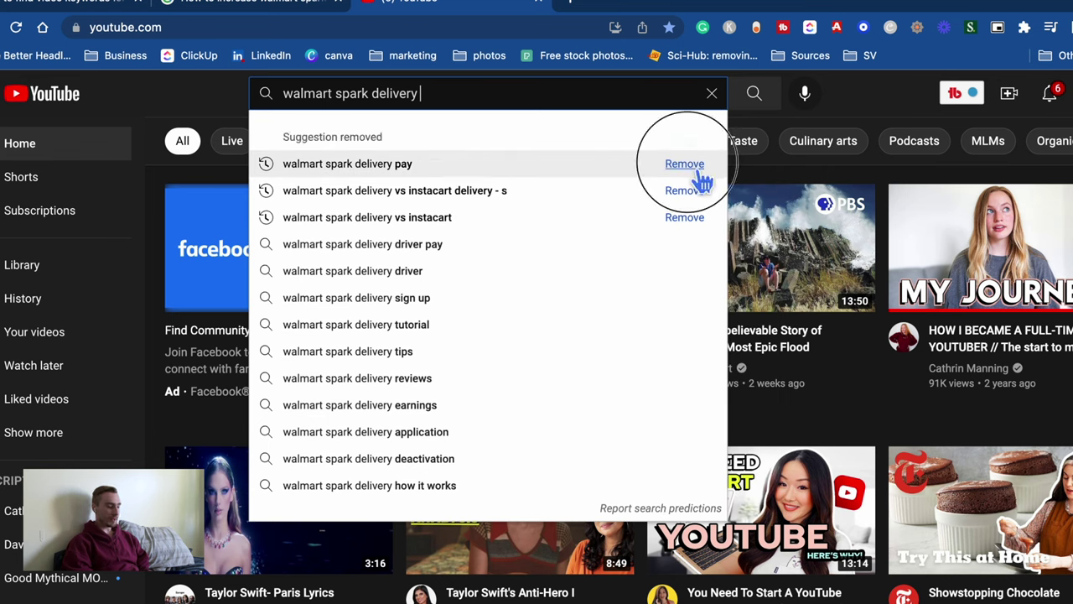
left_click(696, 166)
left_click(693, 200)
left_click(697, 219)
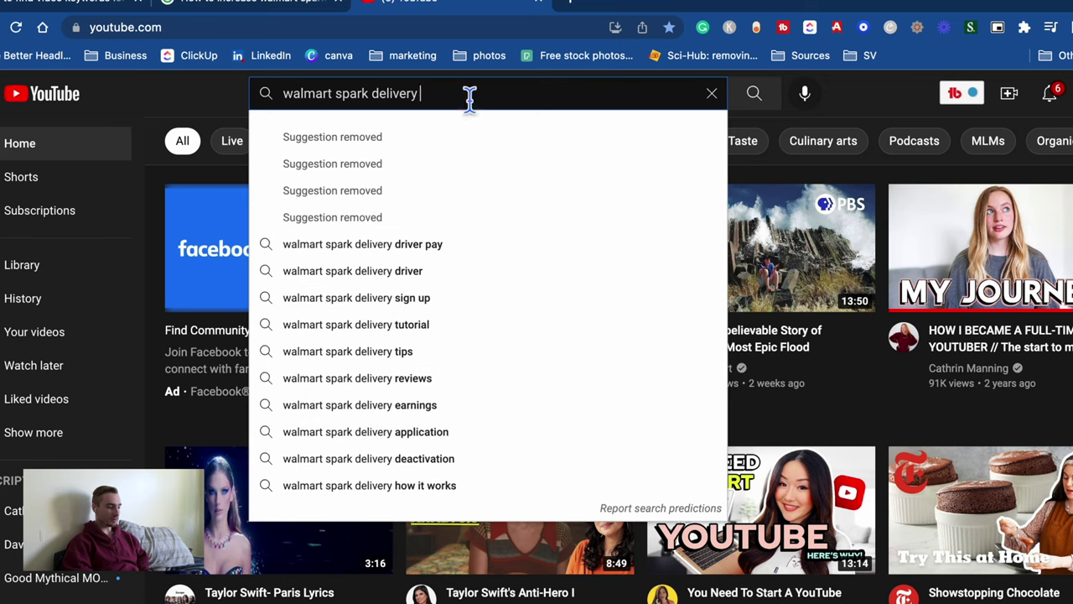
key("BackSpace")
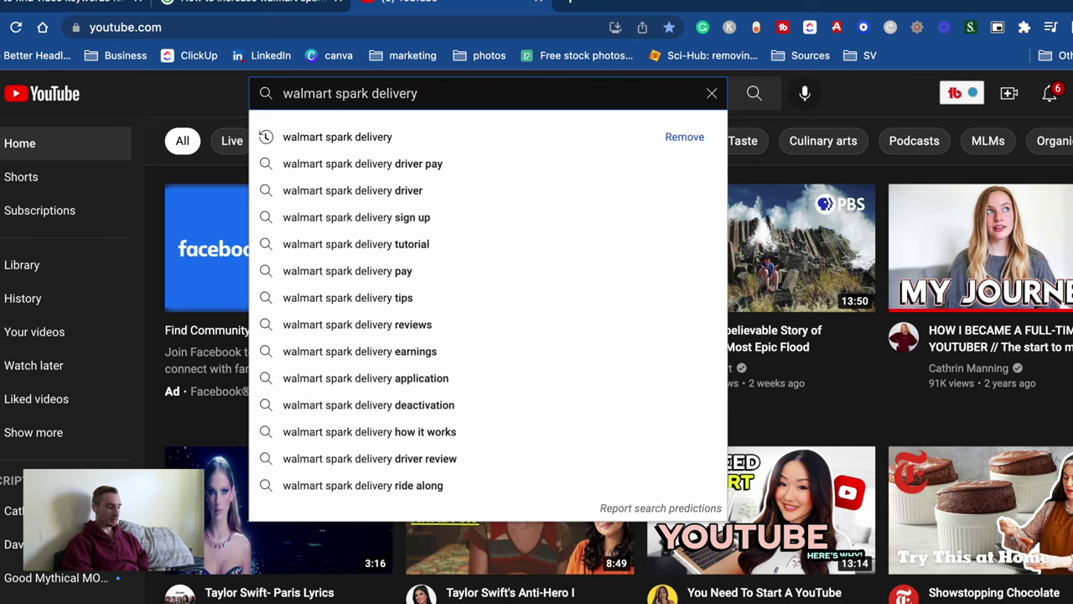
left_click(693, 139)
key("BackSpace")
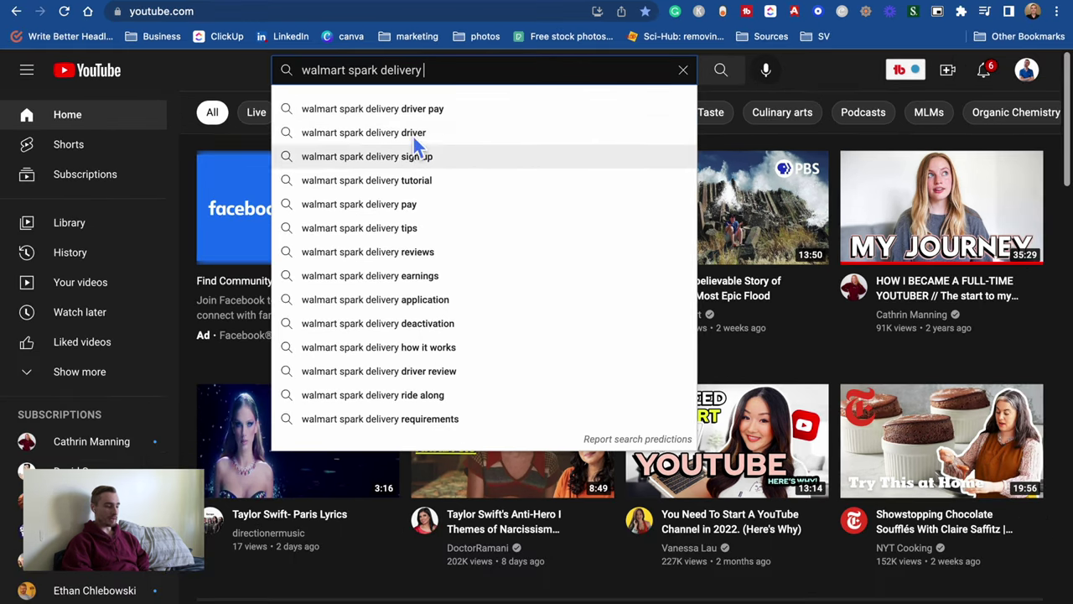
Search for the suggestion "walmart spark delivery driver pay" and examine the views and ages of the ranking videos
left_click(415, 106)
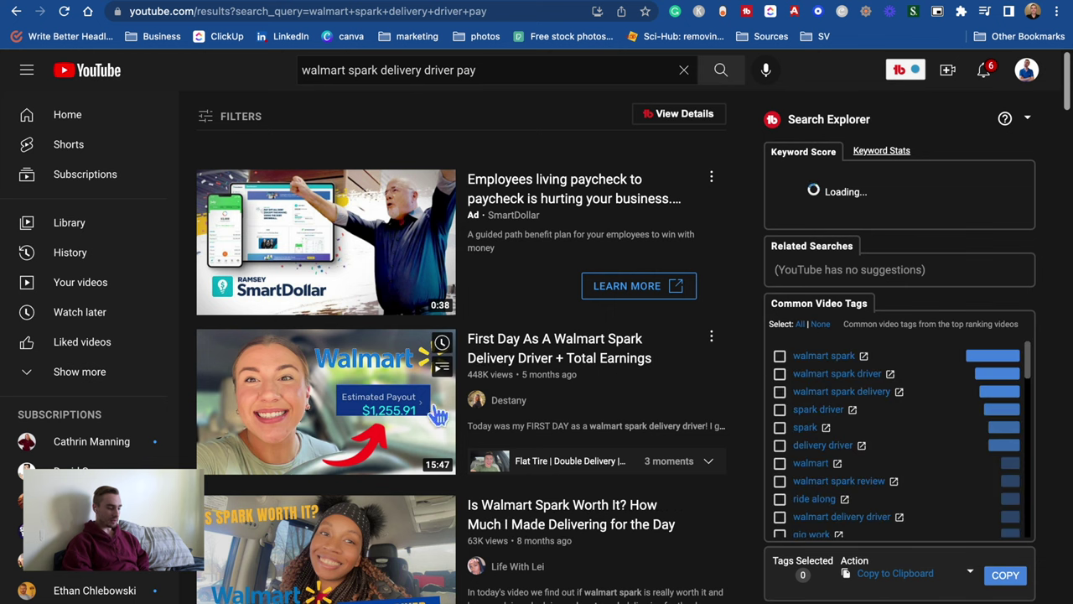
scroll(457, 366, "down", 1)
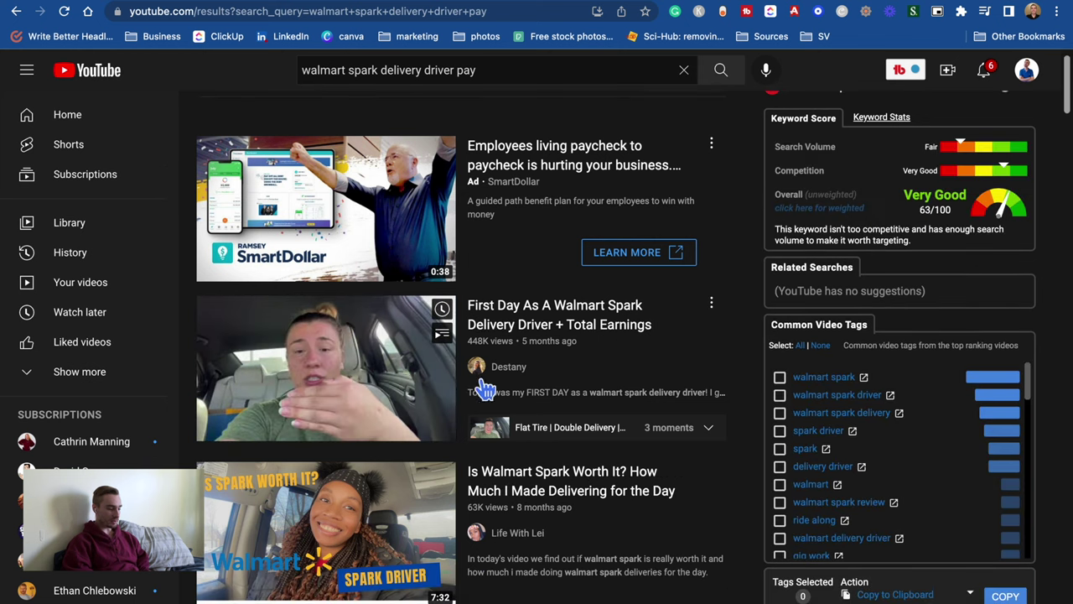
scroll(646, 327, "down", 3)
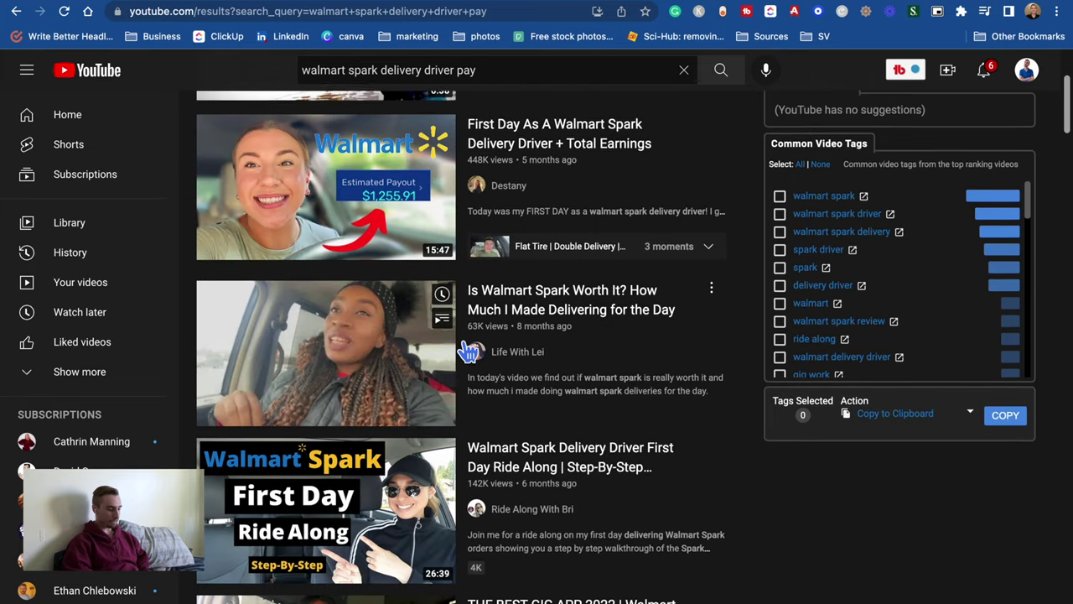
scroll(475, 344, "down", 4)
scroll(478, 344, "down", 5)
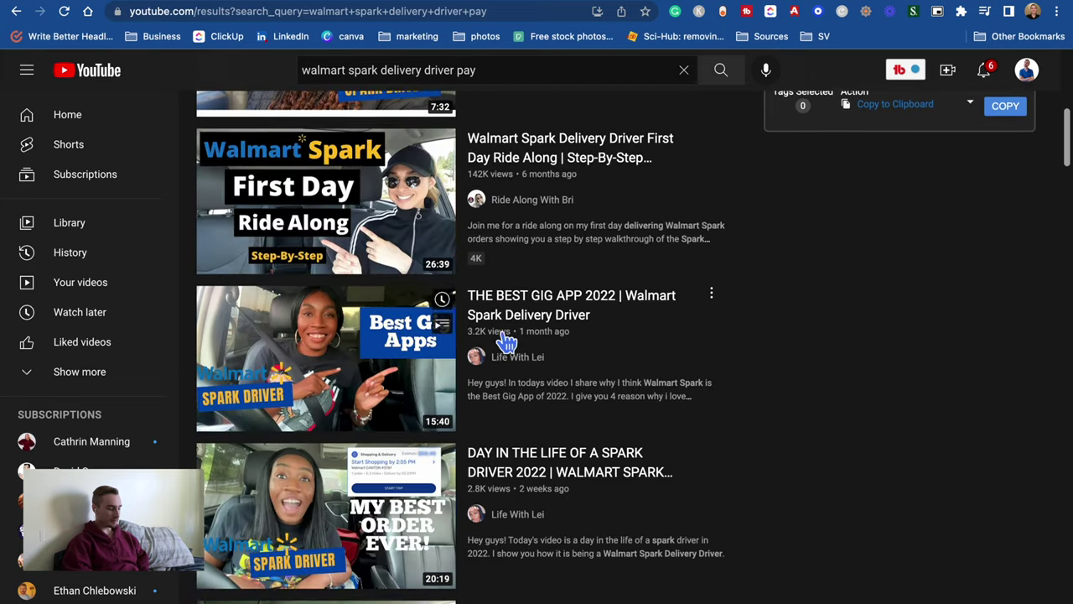
scroll(506, 342, "down", 6)
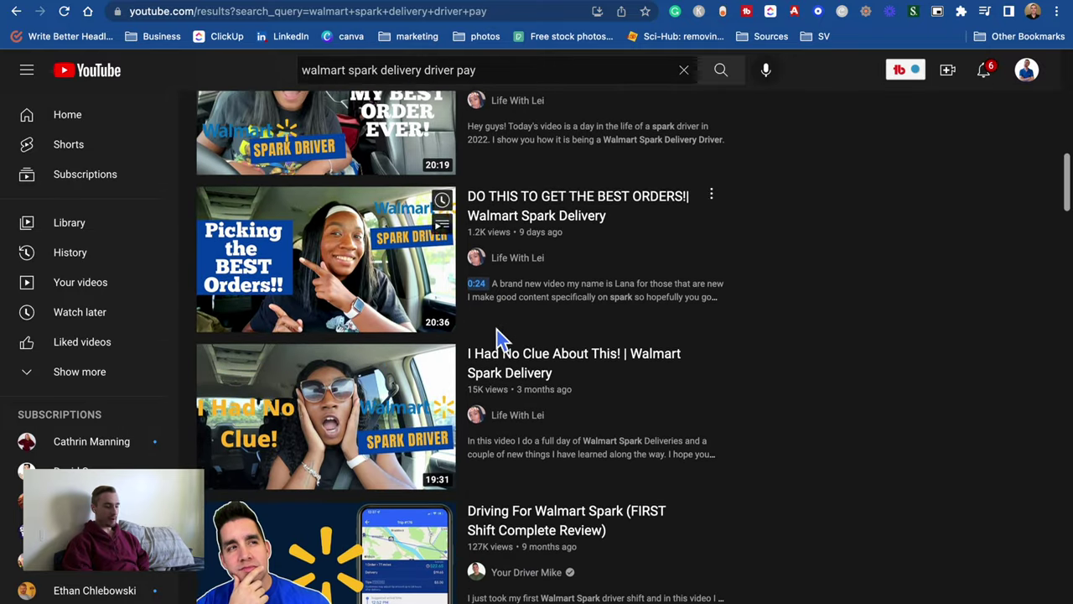
scroll(506, 342, "down", 2)
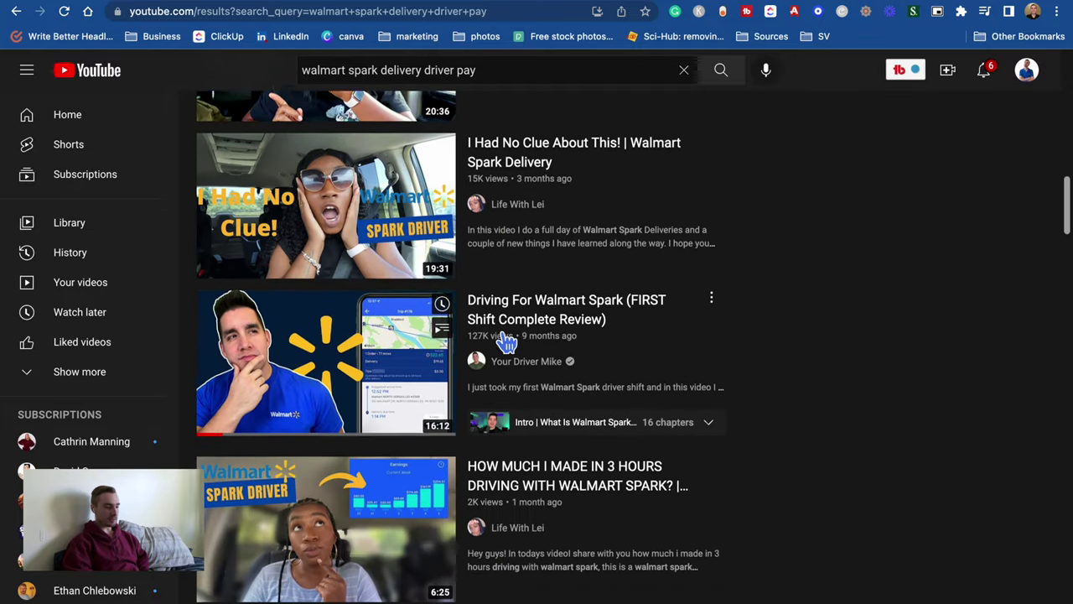
scroll(602, 259, "down", 6)
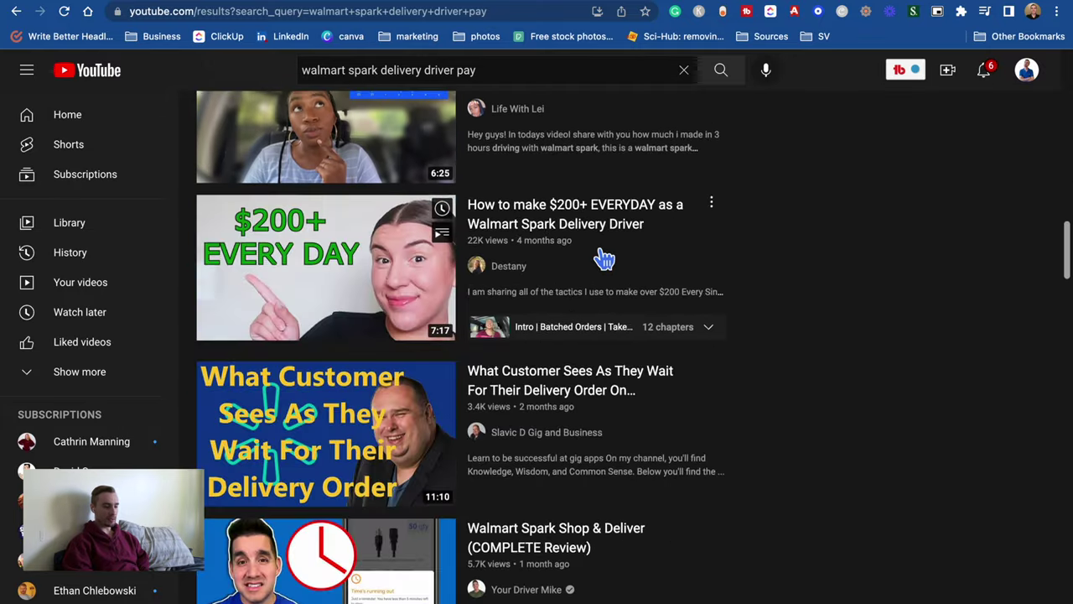
scroll(602, 260, "down", 6)
scroll(602, 259, "up", 20)
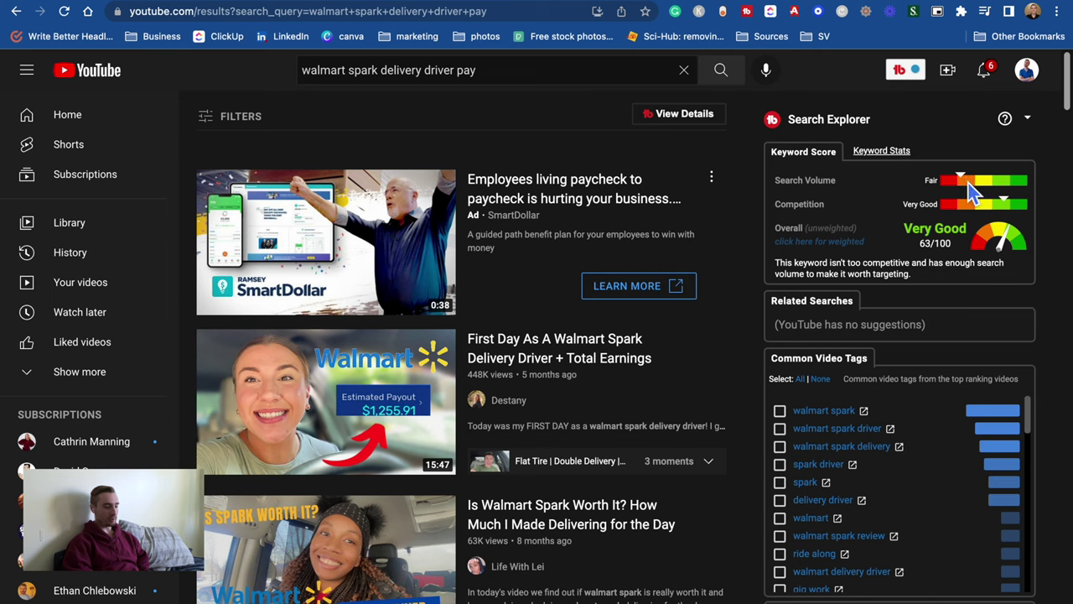
Highlight the searched phrase and examine its search volume, competition and overall keyword score
left_click(546, 77)
key("super+a")
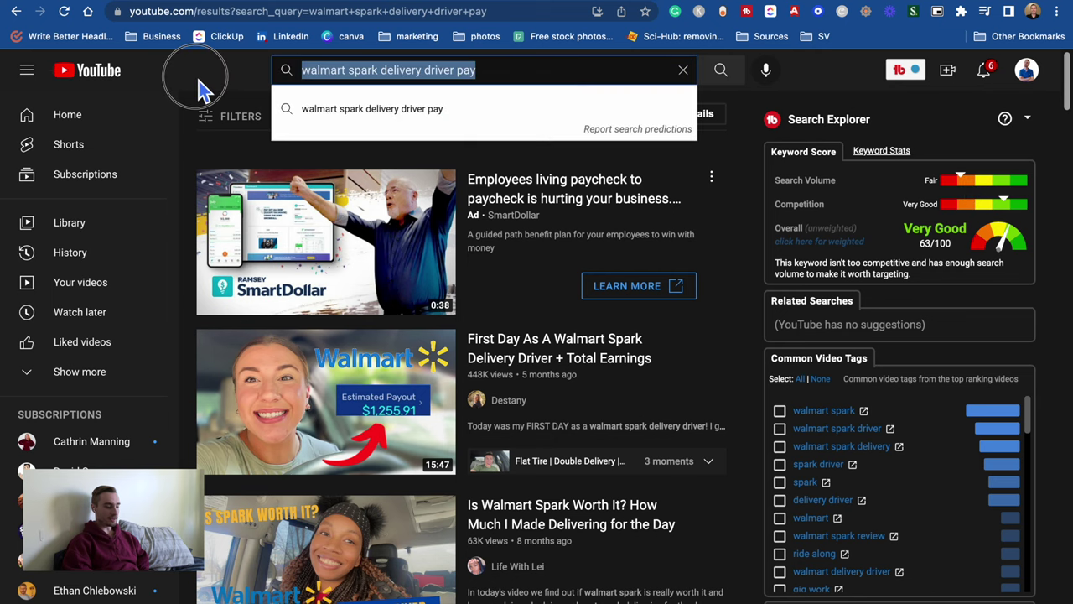
left_click(891, 237)
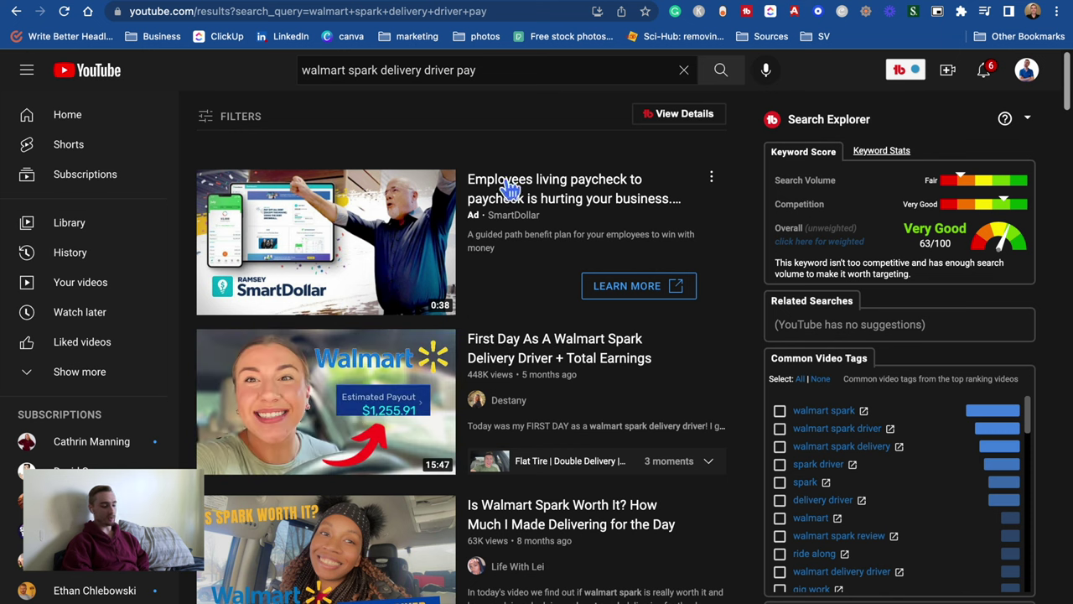
left_click(353, 75)
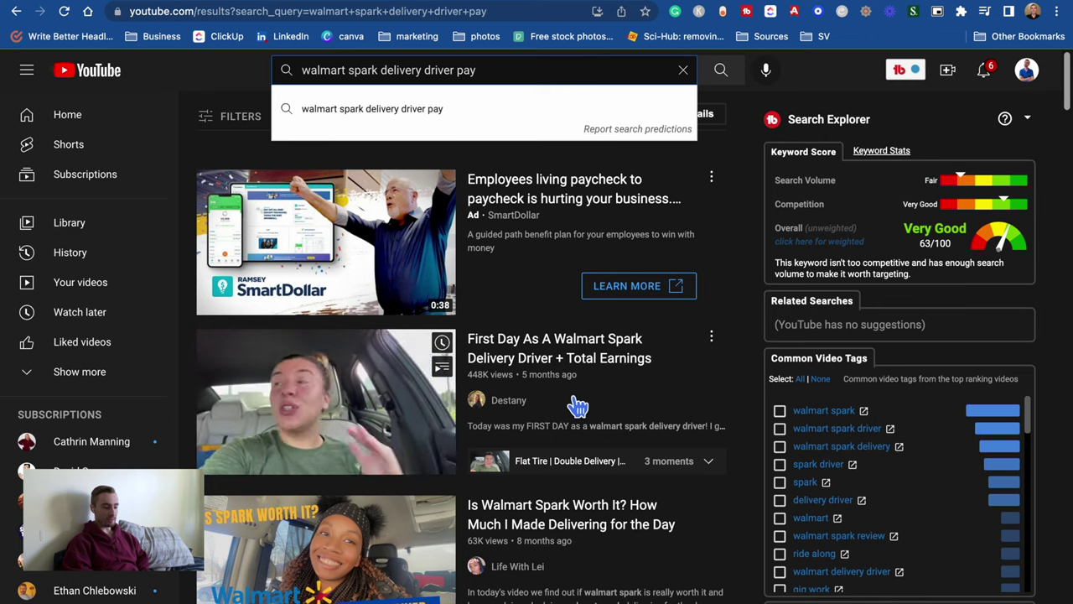
scroll(578, 406, "down", 1)
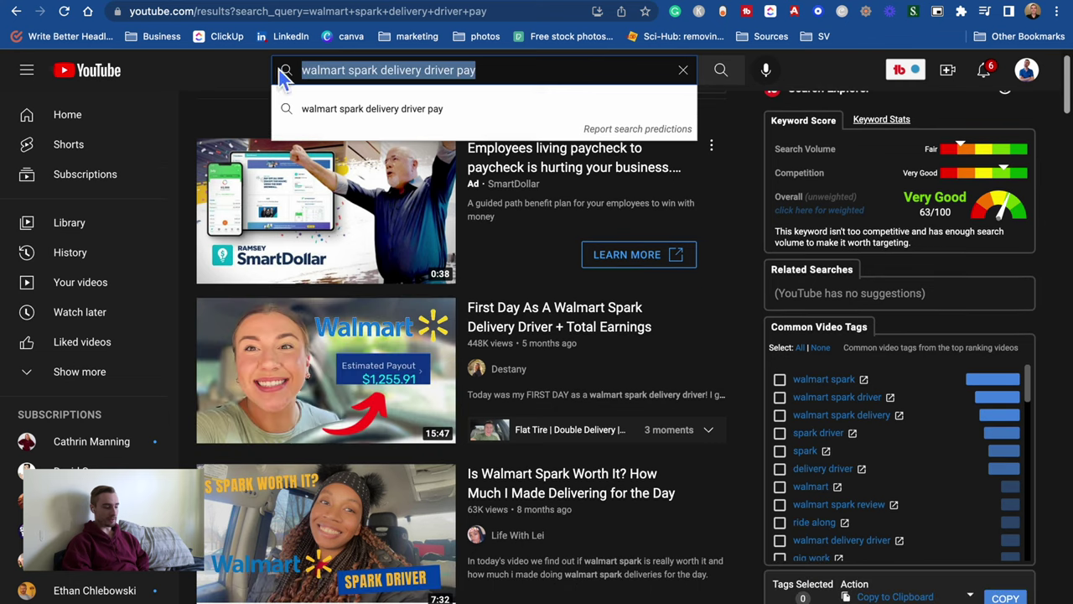
Select the common video tags "walmart spark driver", "walmart spark delivery" and "delivery driver", leaving "walmart spark" unselected
left_click(777, 394)
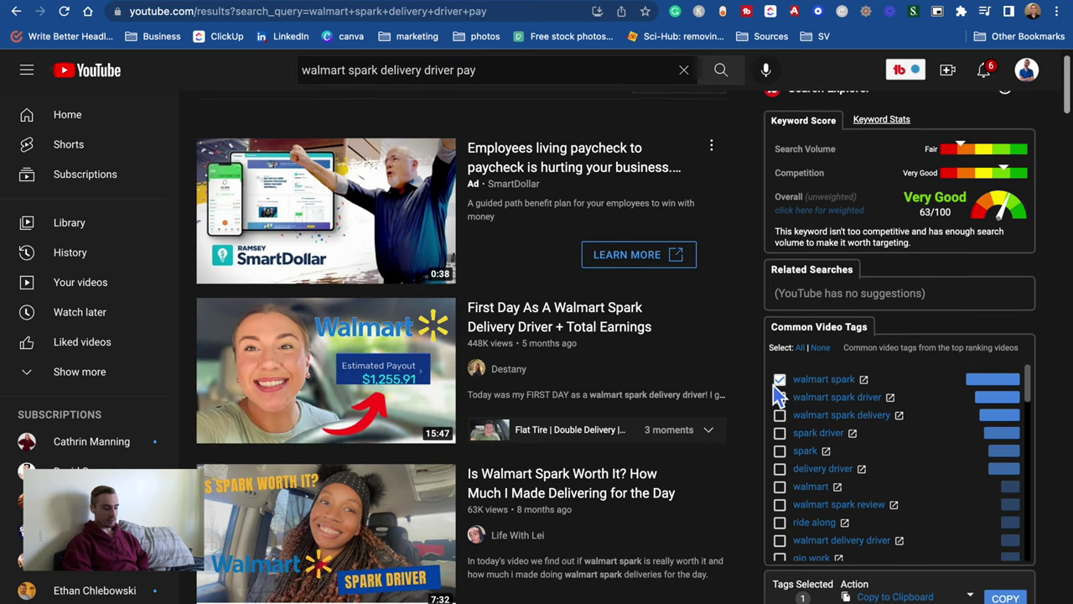
left_click(779, 383)
left_click(792, 401)
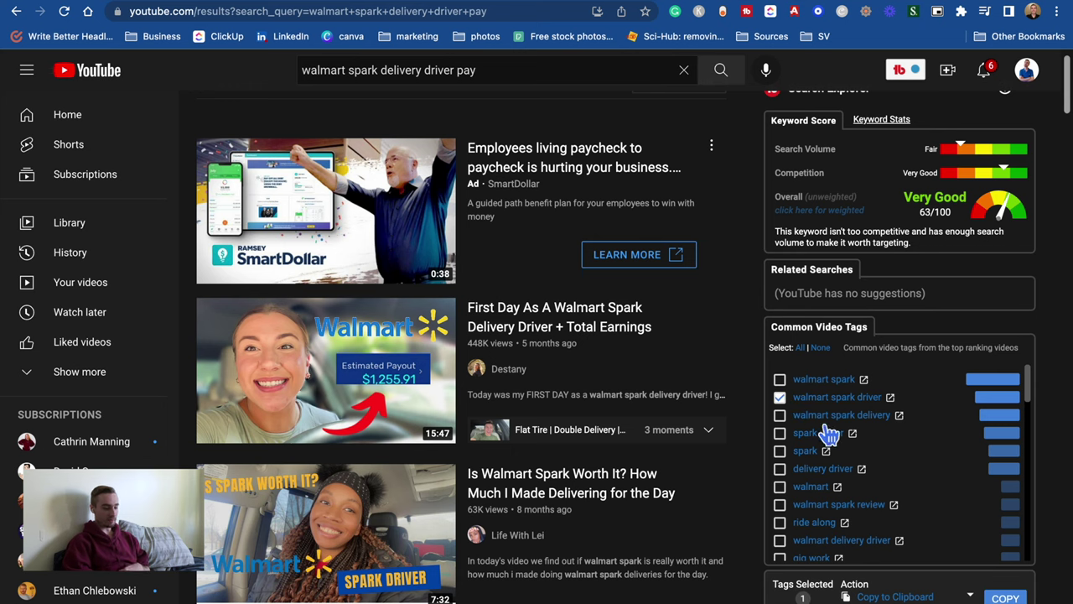
left_click(779, 416)
left_click(788, 469)
scroll(792, 471, "down", 1)
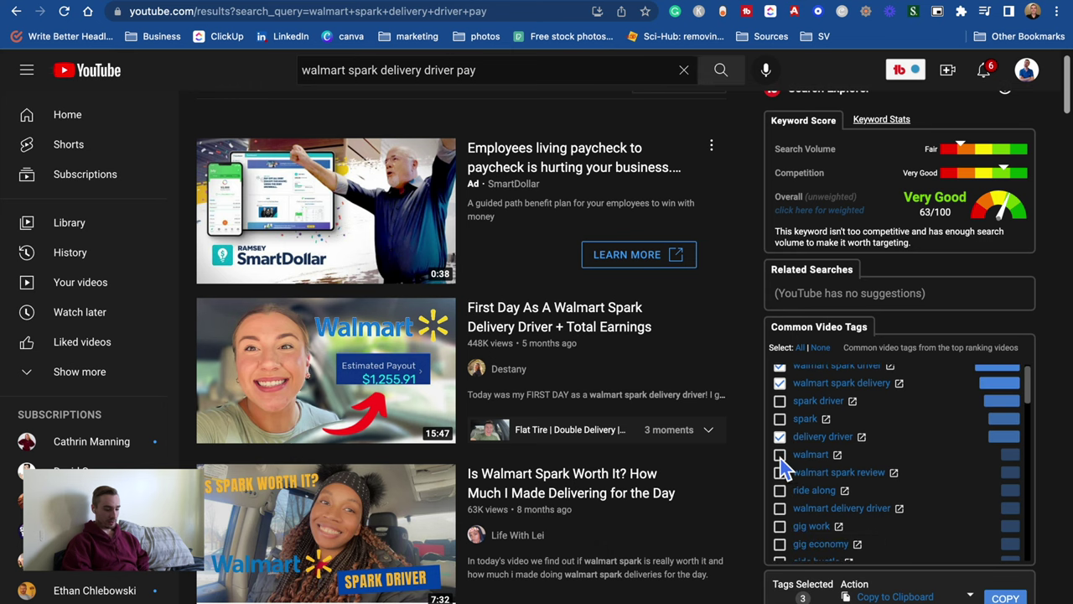
left_click(780, 469)
scroll(788, 474, "down", 1)
Switch to YouTube Studio and upload the video file "how to find video keywords for youtube video ideas"
left_click(1026, 70)
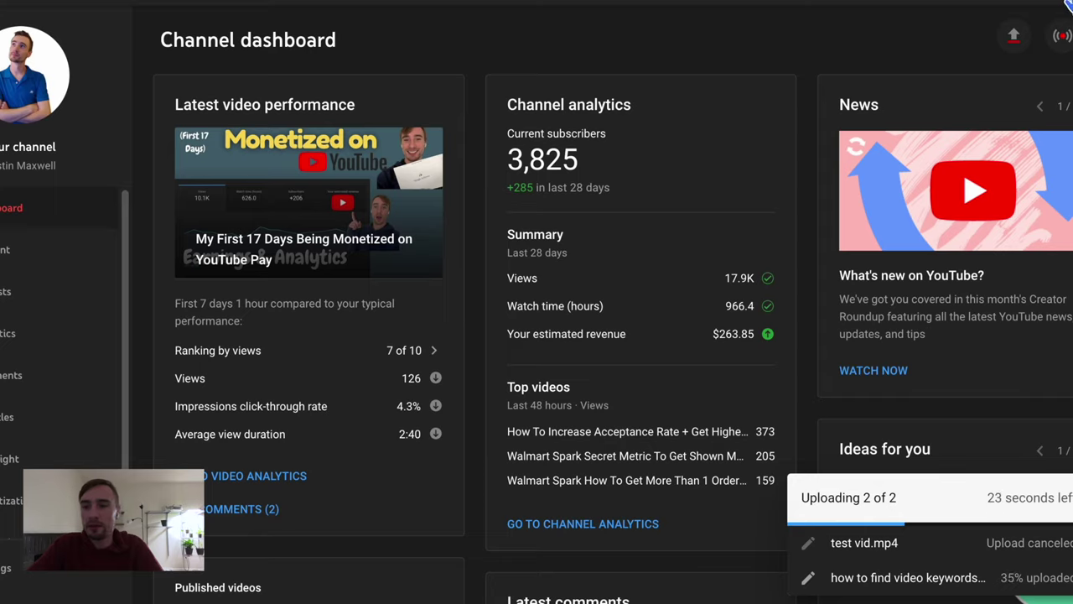
left_click(1040, 84)
left_click(1058, 16)
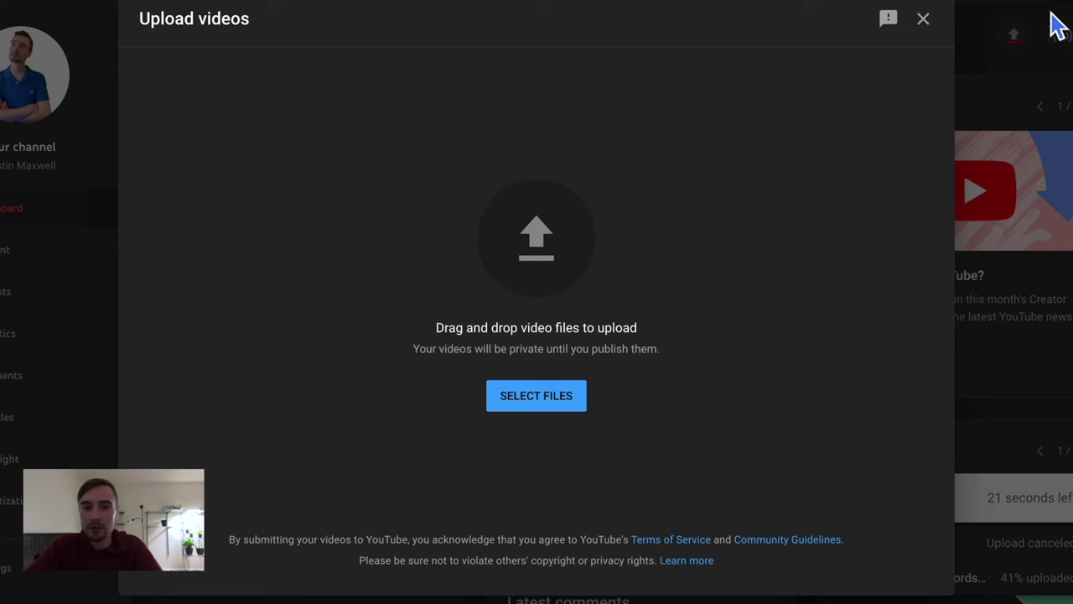
left_click(543, 396)
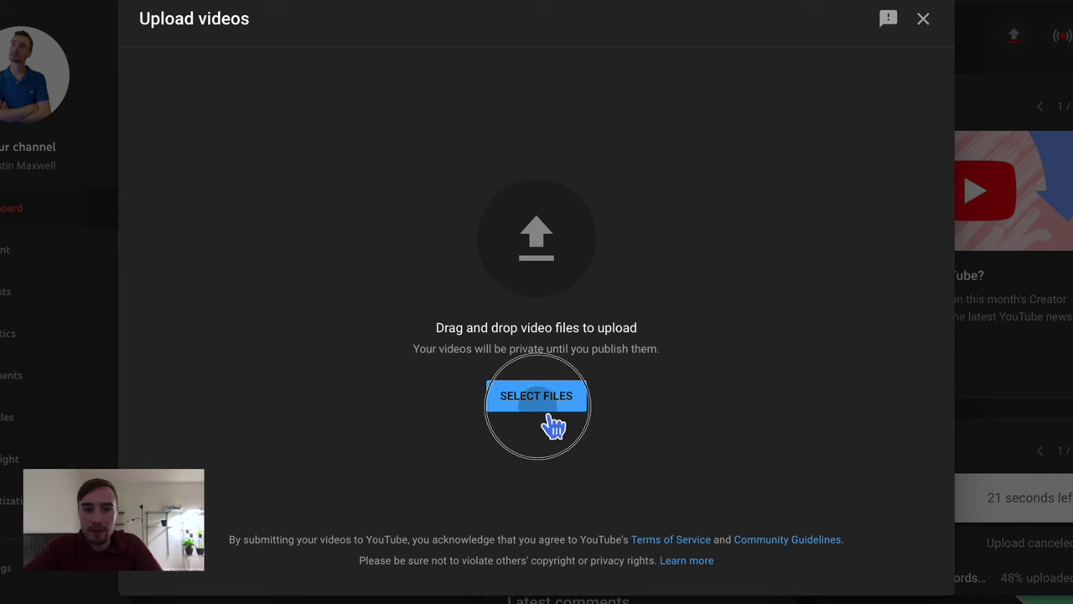
double_click(461, 117)
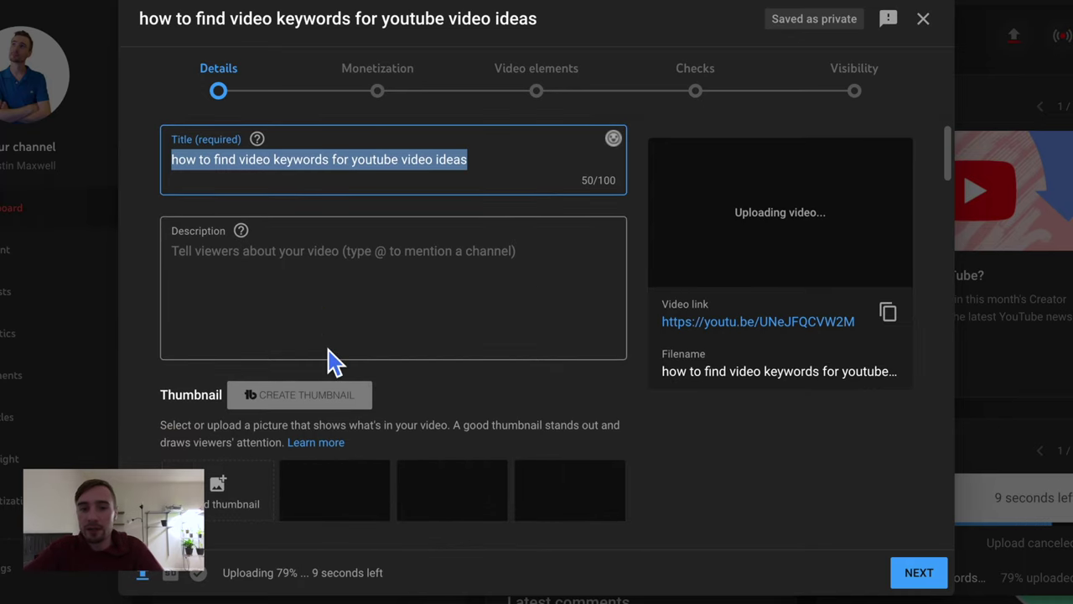
Add the recommended tags "youtube video ideas" and "ideas for youtube videos" to the uploaded video
scroll(283, 212, "down", 3)
scroll(283, 212, "down", 5)
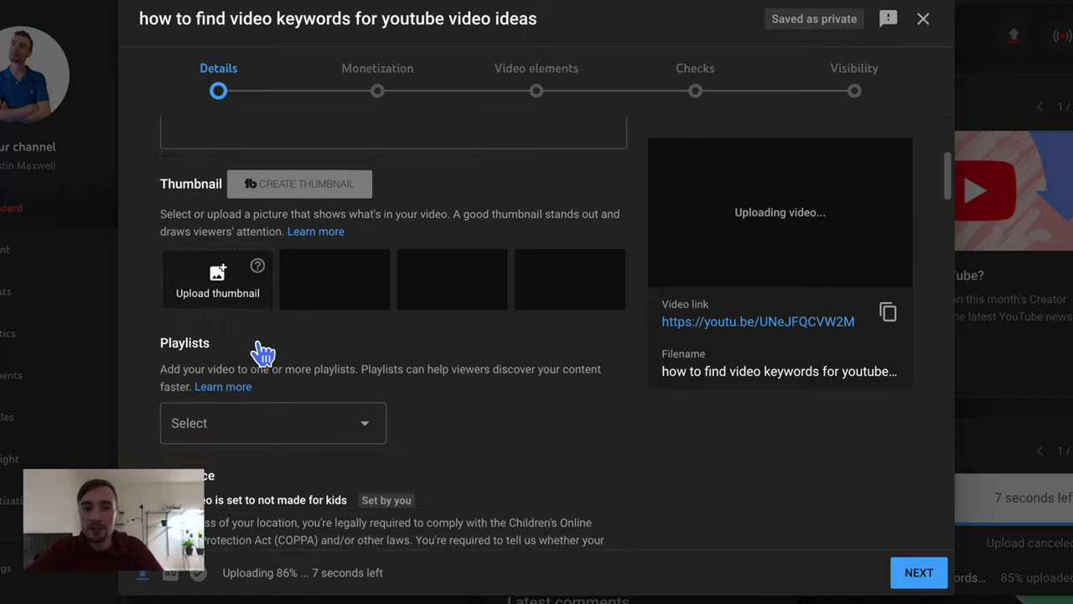
scroll(335, 441, "down", 10)
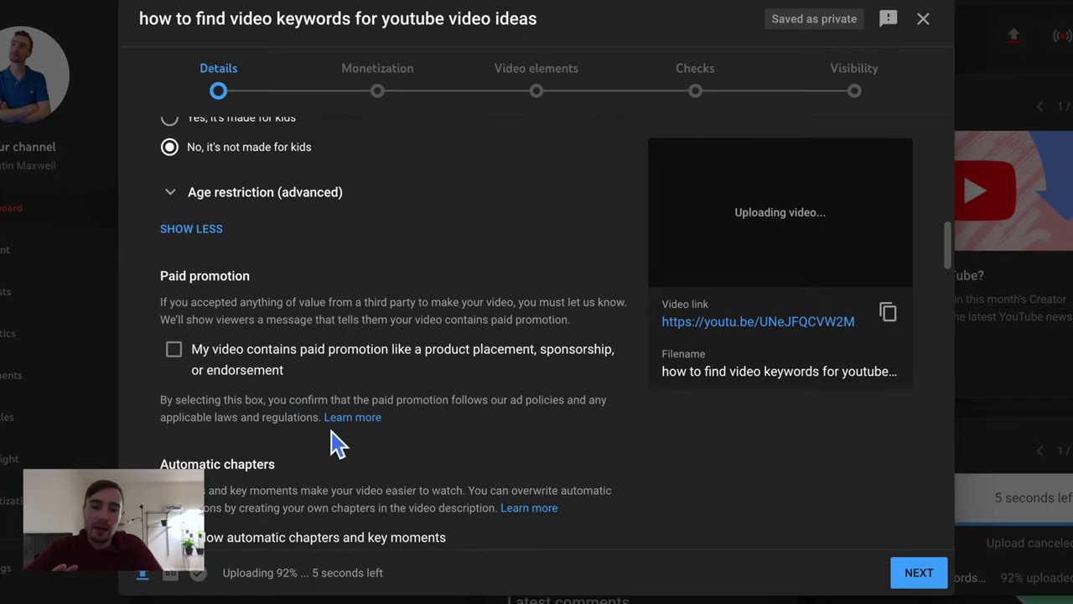
scroll(344, 444, "down", 2)
scroll(343, 443, "down", 1)
scroll(343, 443, "up", 1)
scroll(357, 352, "down", 1)
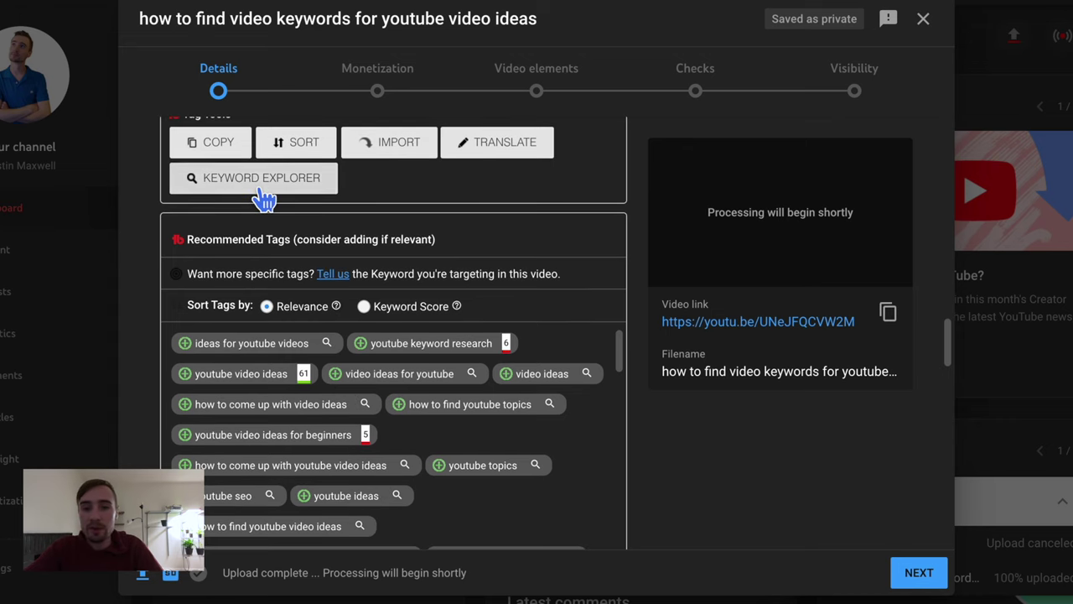
scroll(268, 196, "down", 1)
scroll(153, 304, "down", 1)
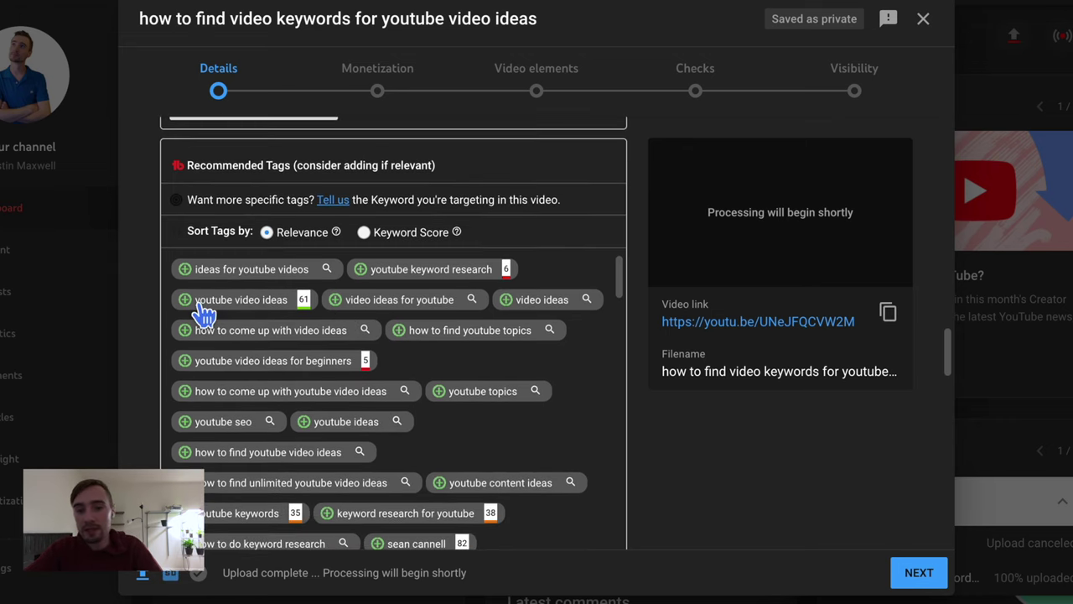
left_click(199, 312)
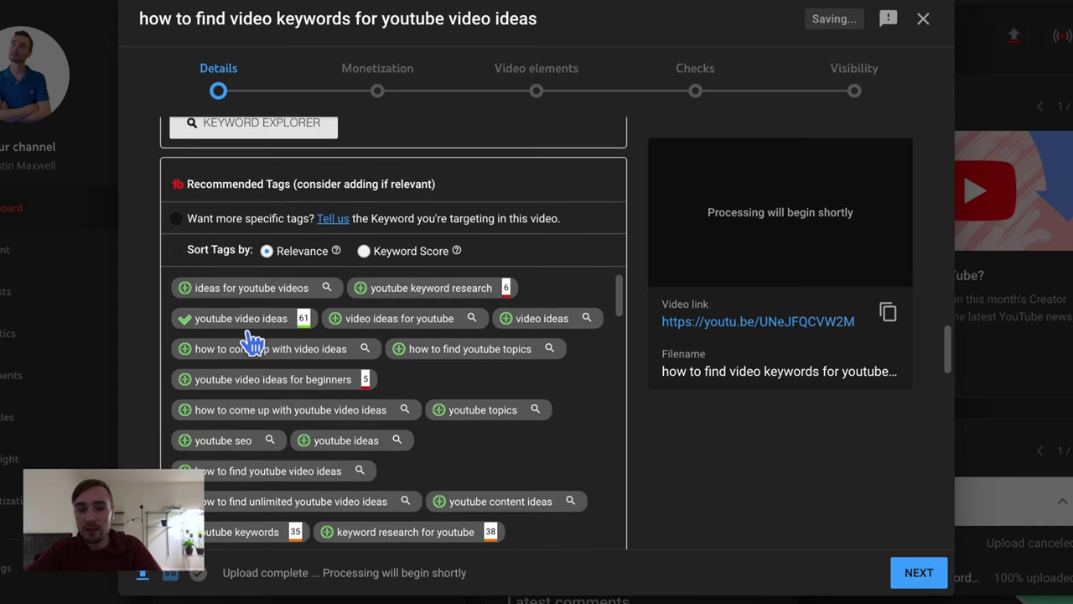
left_click(193, 290)
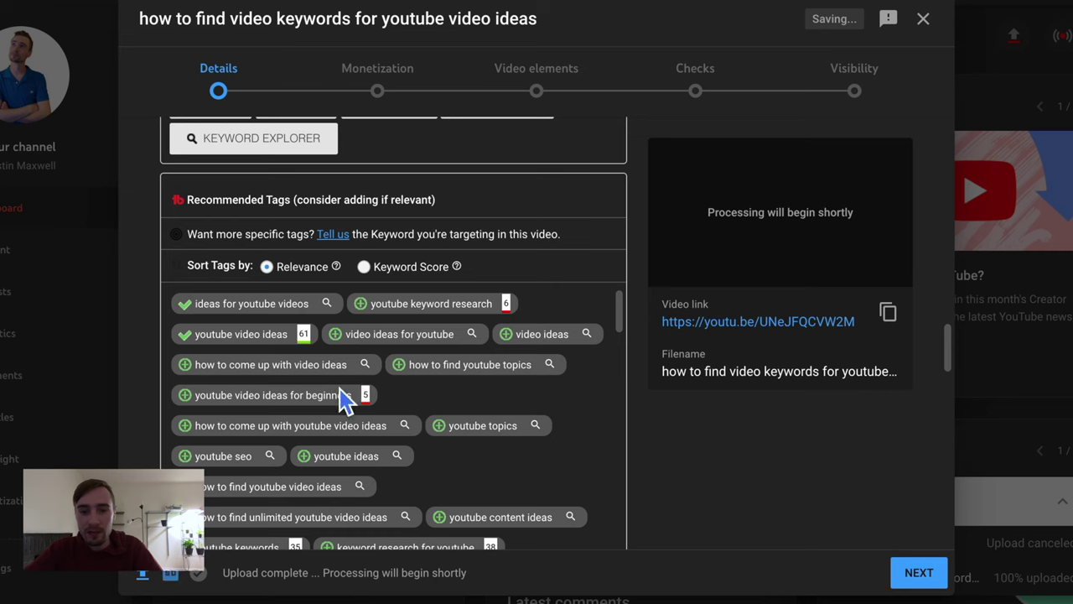
Add the recommended tags "youtube keywords", "keyword research for youtube" and "how to find trending topics for youtube videos"
scroll(352, 402, "down", 3)
scroll(352, 419, "down", 2)
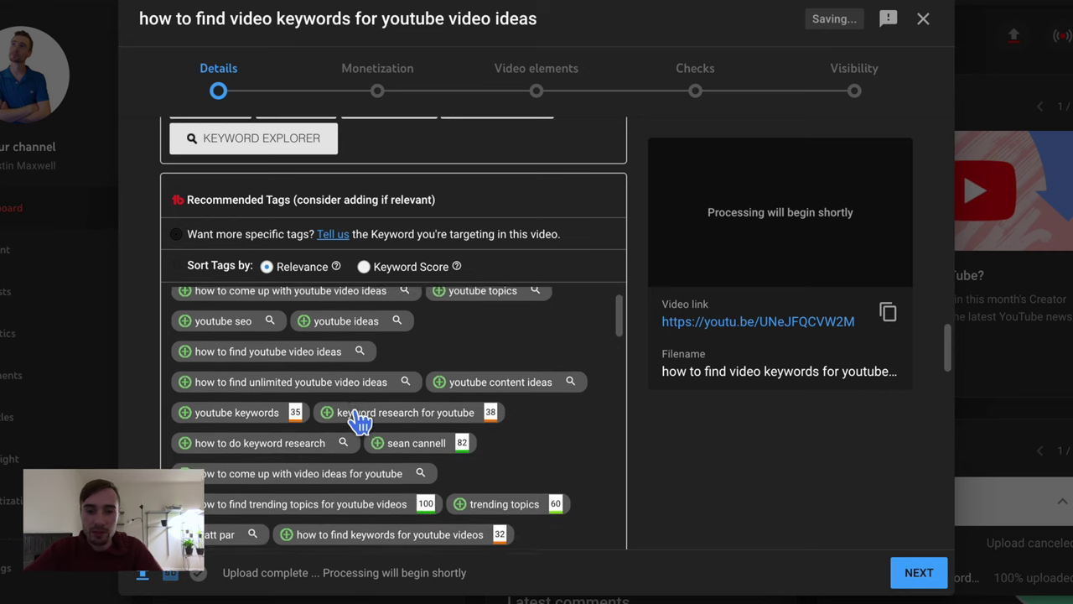
left_click(201, 412)
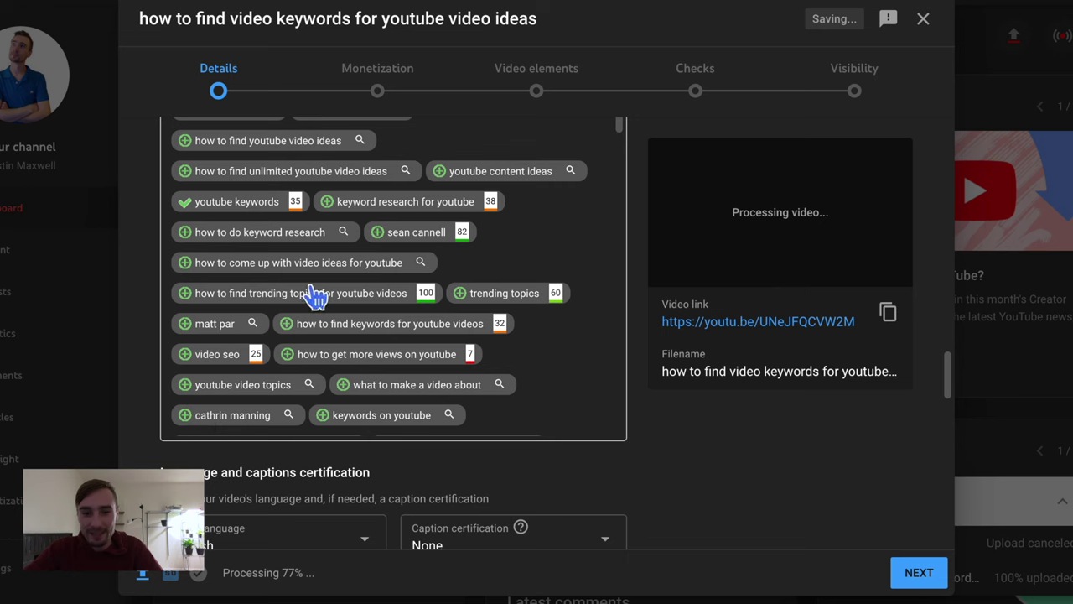
left_click(334, 203)
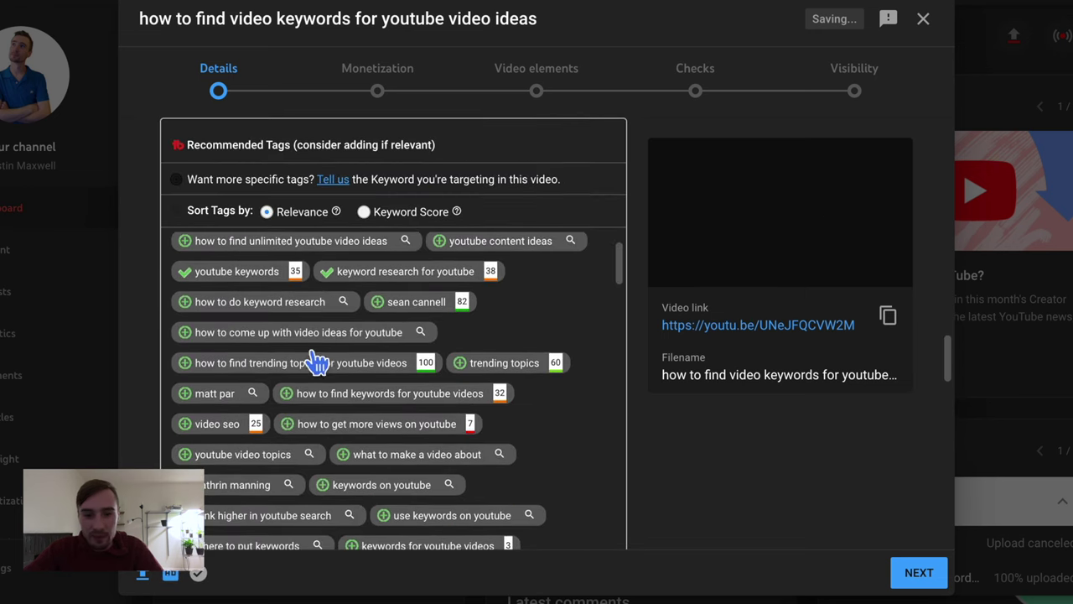
left_click(198, 372)
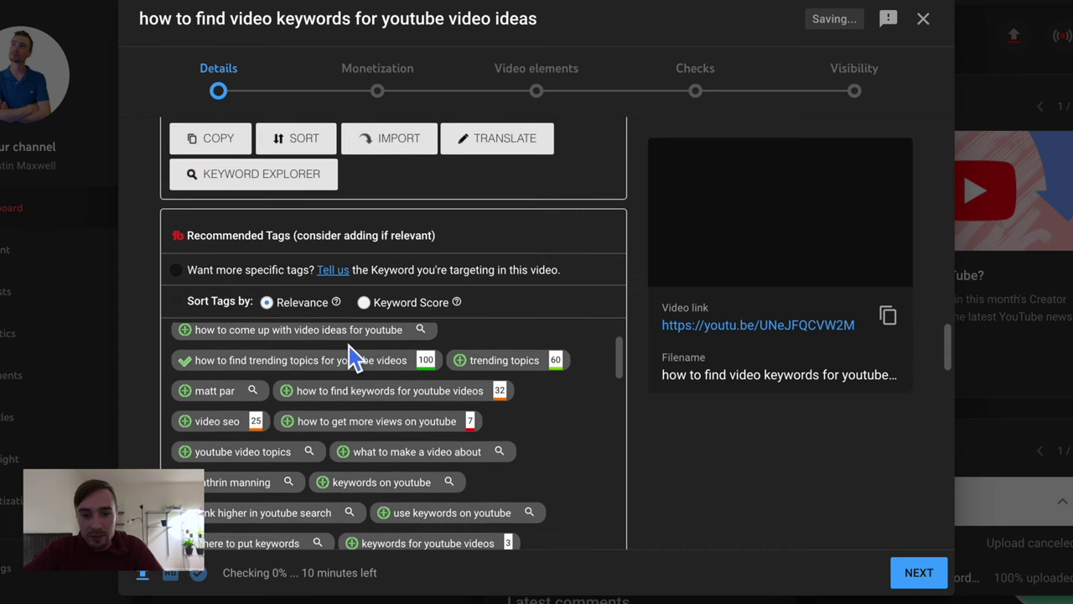
Begin the description with "In this video I want to discuss and how how to find trending topics for youtube videos"
scroll(344, 373, "up", 1)
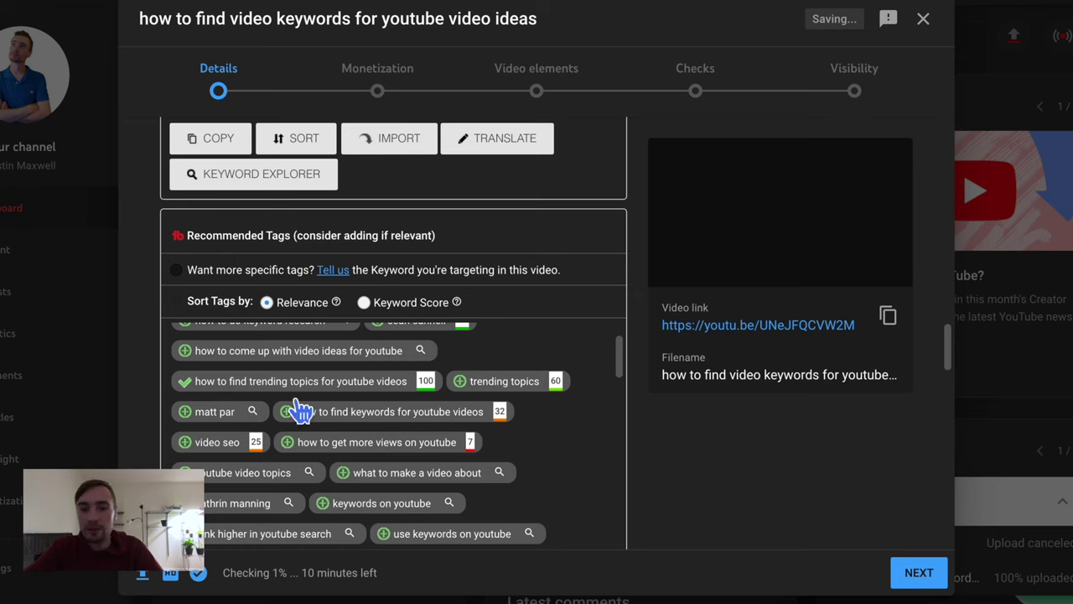
scroll(300, 408, "up", 15)
left_click(353, 297)
type("In")
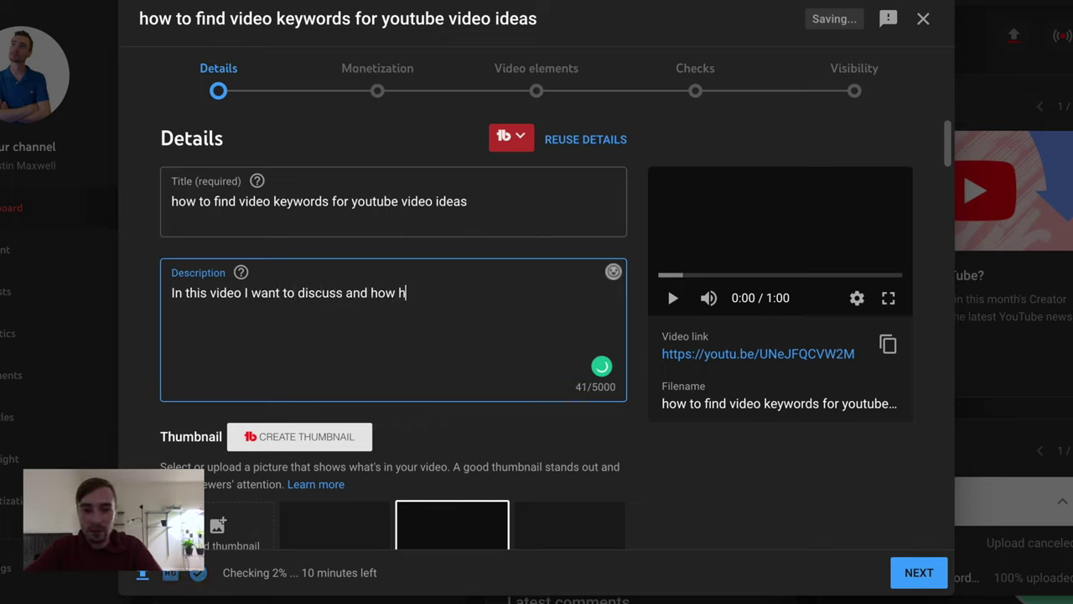
scroll(388, 314, "down", 10)
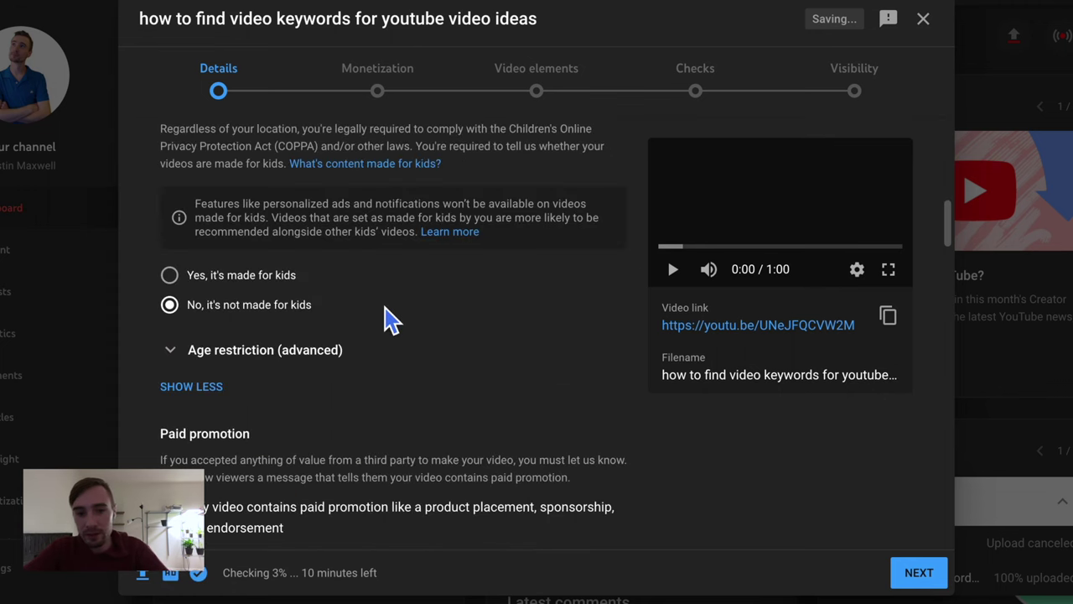
scroll(387, 314, "down", 8)
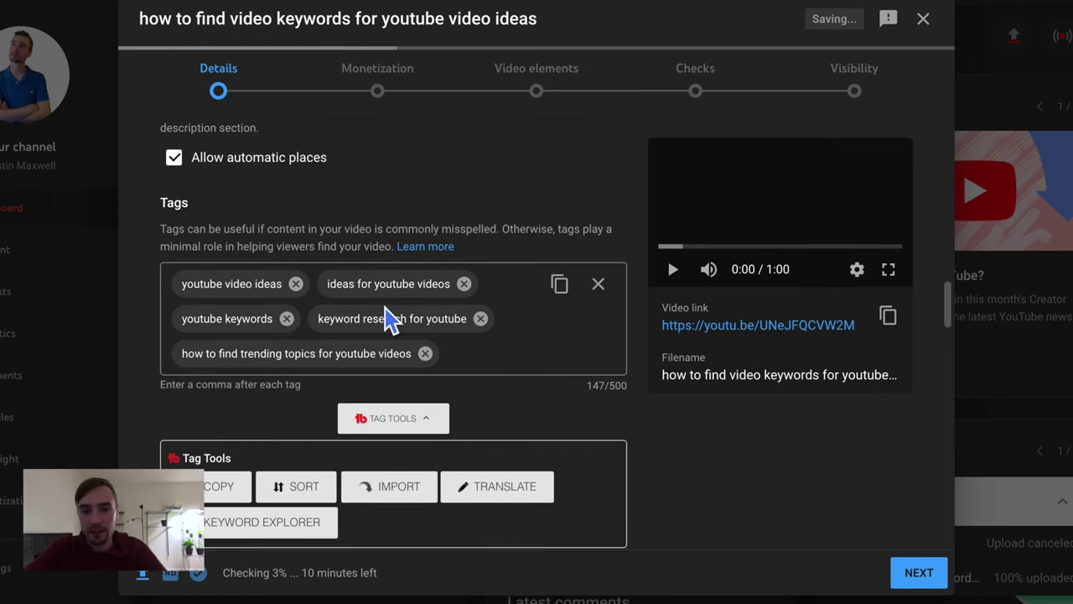
scroll(388, 315, "up", 18)
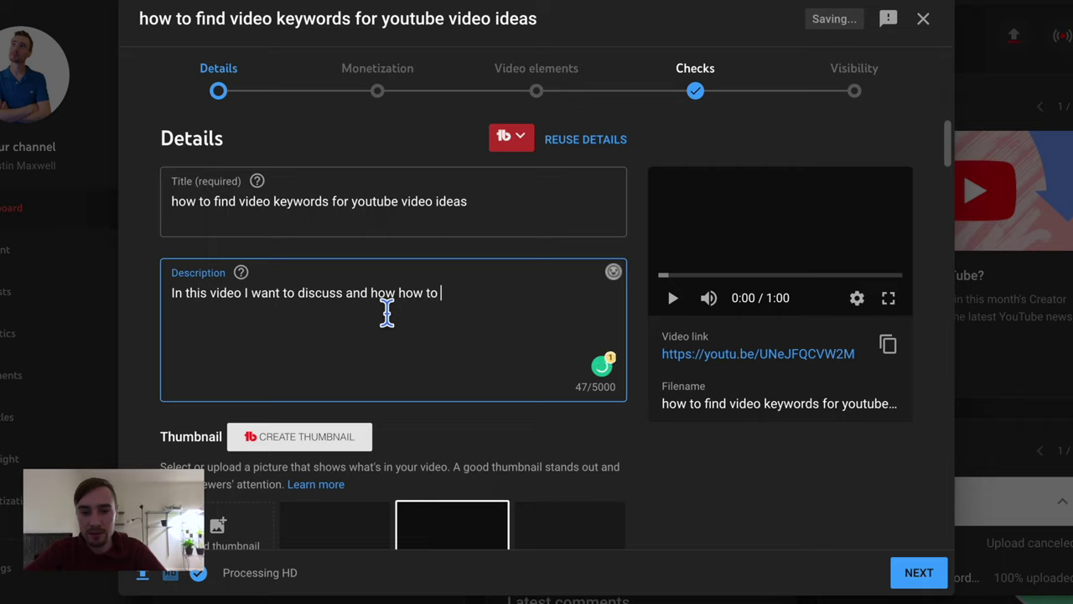
type("ind trend")
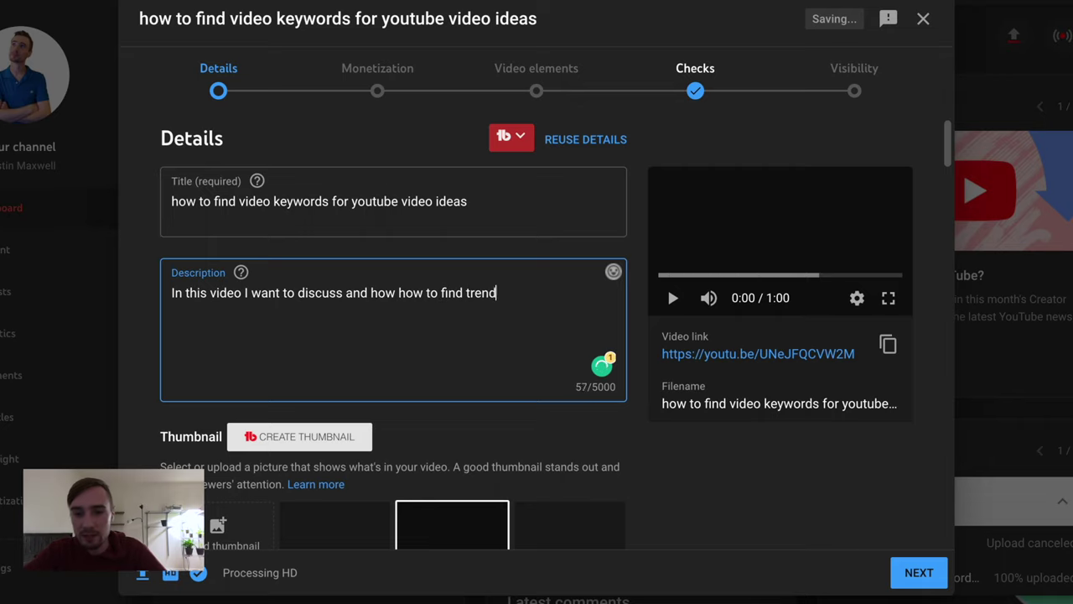
type("ing topics for youtube")
scroll(388, 335, "down", 10)
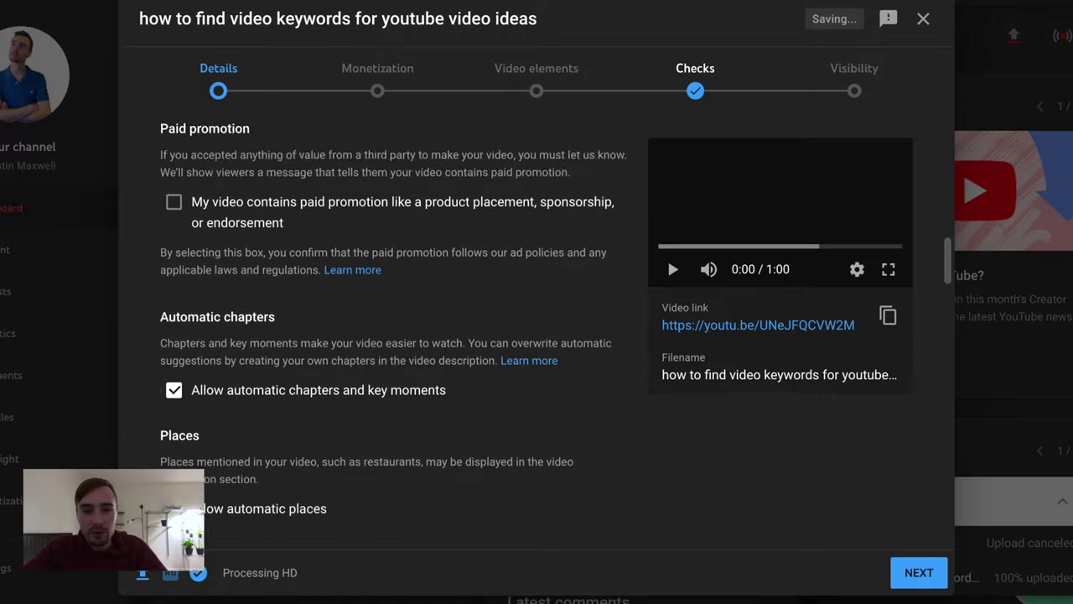
scroll(394, 335, "down", 5)
scroll(394, 335, "up", 1)
scroll(394, 335, "up", 10)
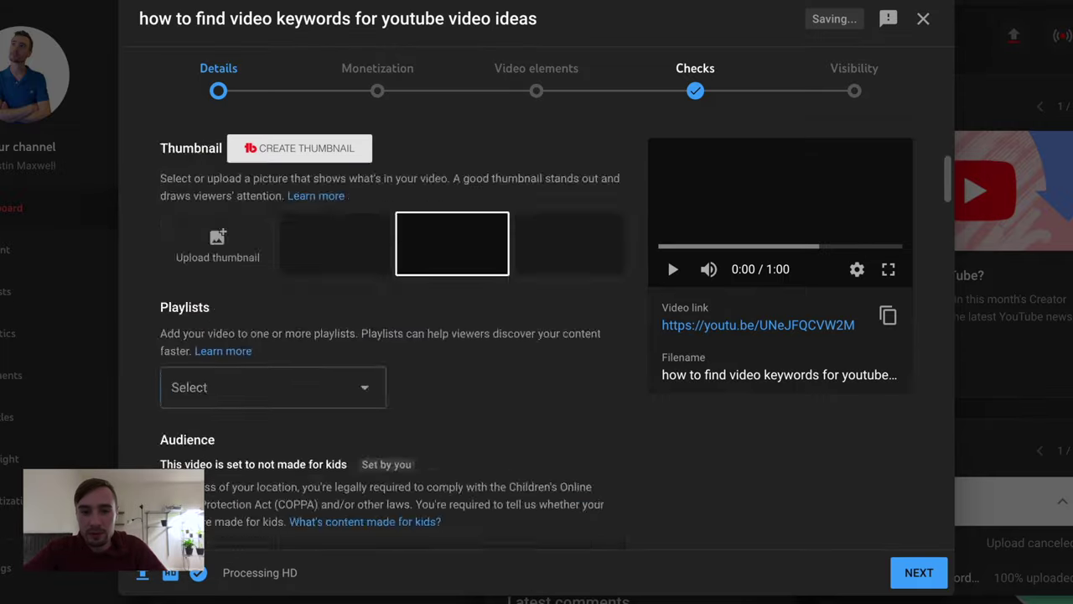
scroll(394, 335, "up", 3)
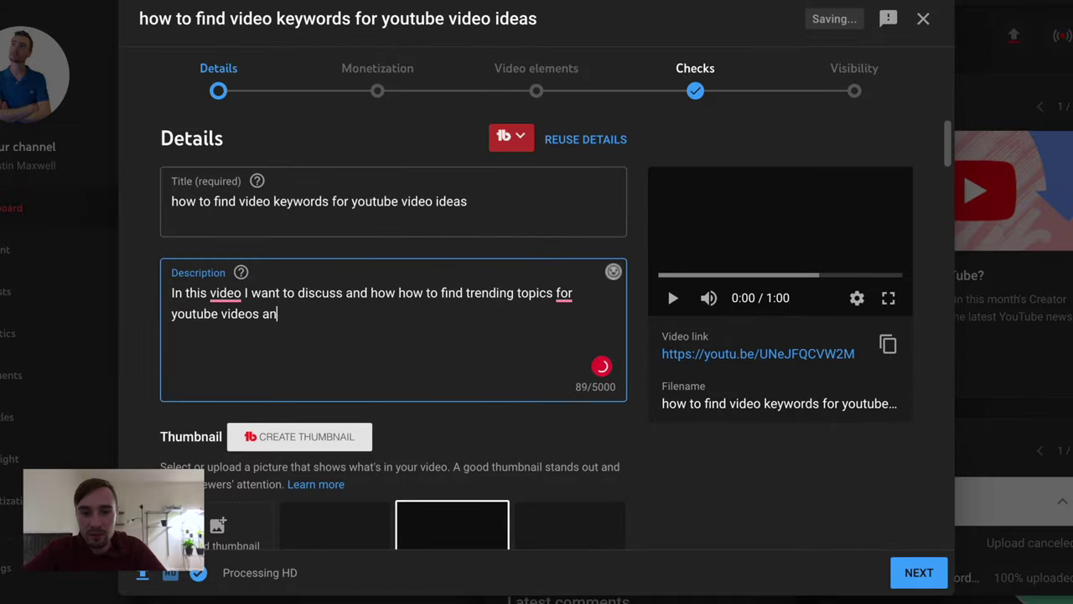
Continue the description with "and walk you through all the keyword research I do to create a video." and insert a comma after "In this video"
key("BackSpace")
key("BackSpace")
key("BackSpace")
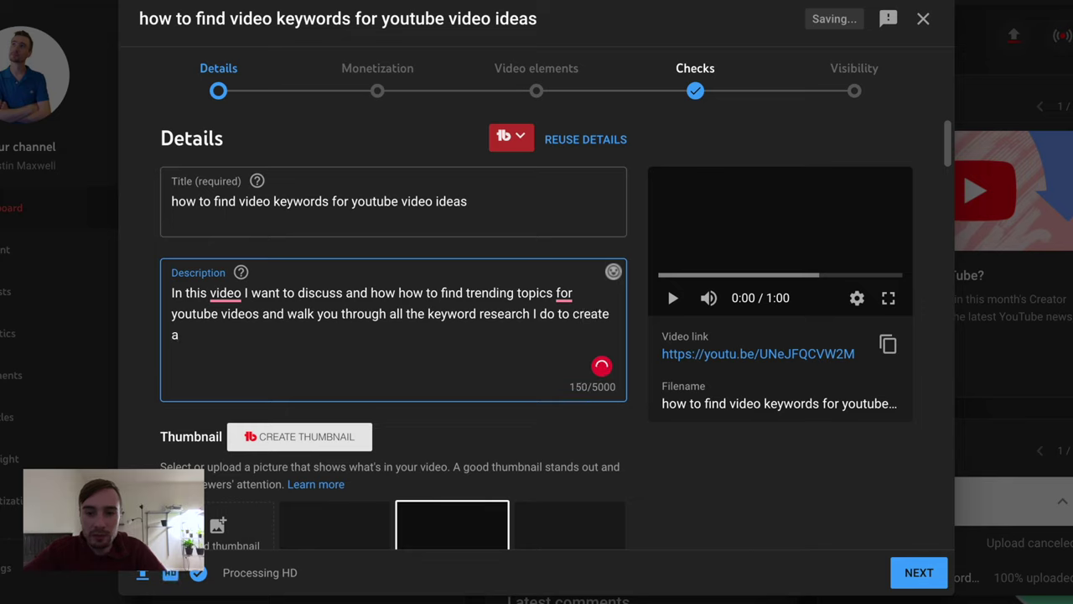
left_click(224, 295)
left_click(235, 340)
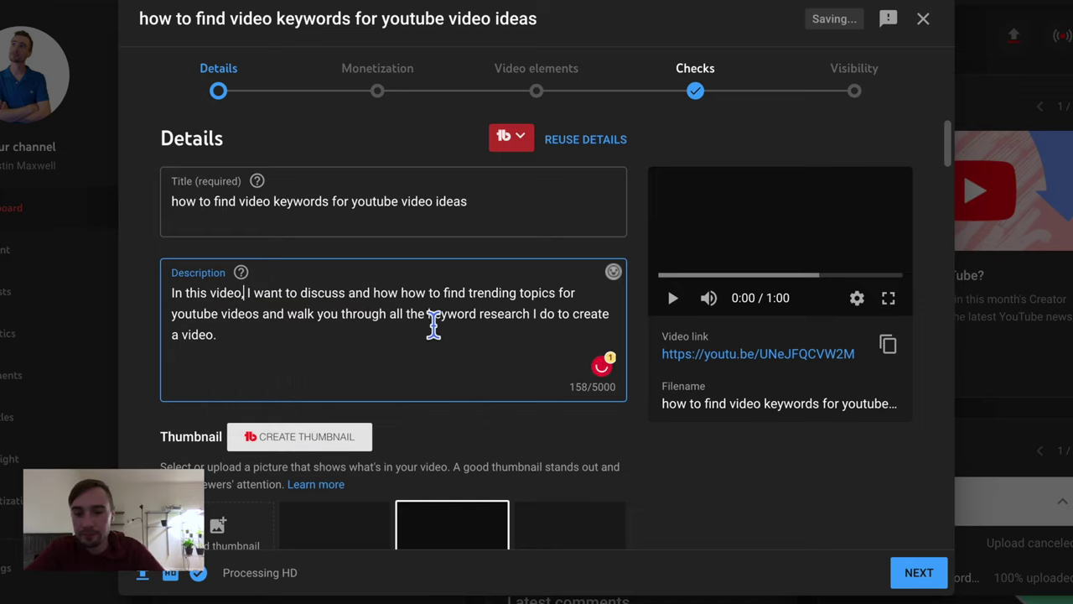
Start a new paragraph in the description with "Stick around through until the end to"
left_click(262, 317)
left_click(366, 339)
key("Return")
key("Return")
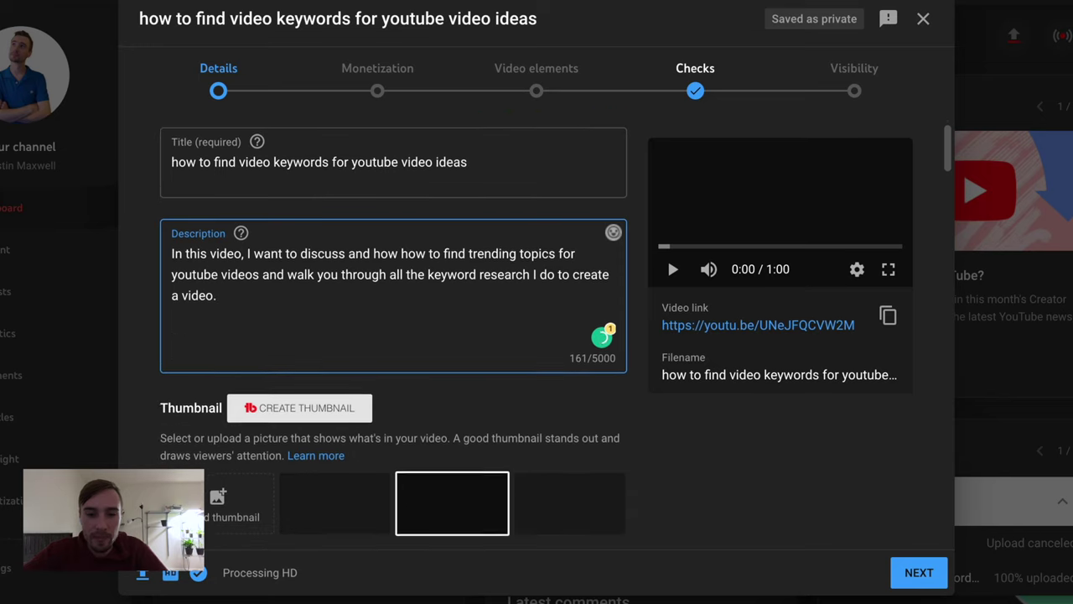
type("Stick around through until the")
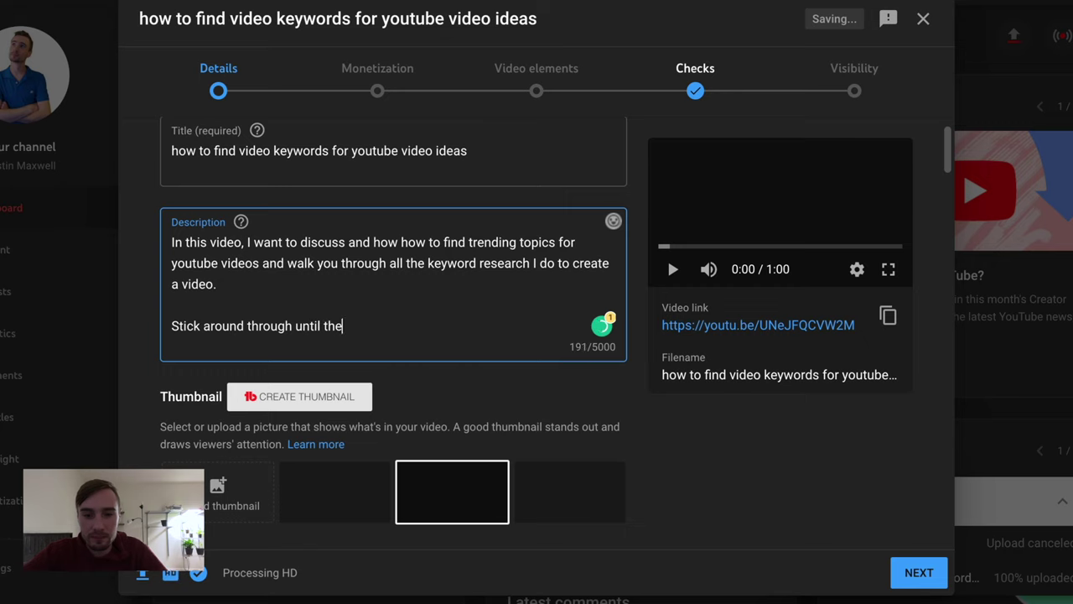
type("nd to")
Add the recommended tags "how to find keywords for youtube videos" and "how to get more views on youtube"
scroll(412, 383, "down", 15)
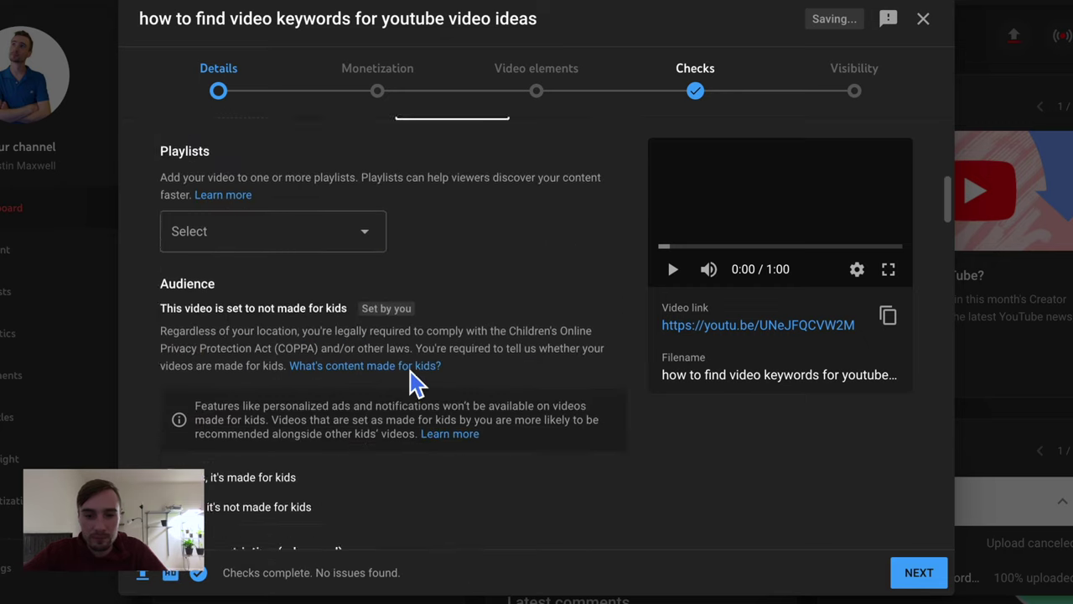
scroll(411, 384, "down", 10)
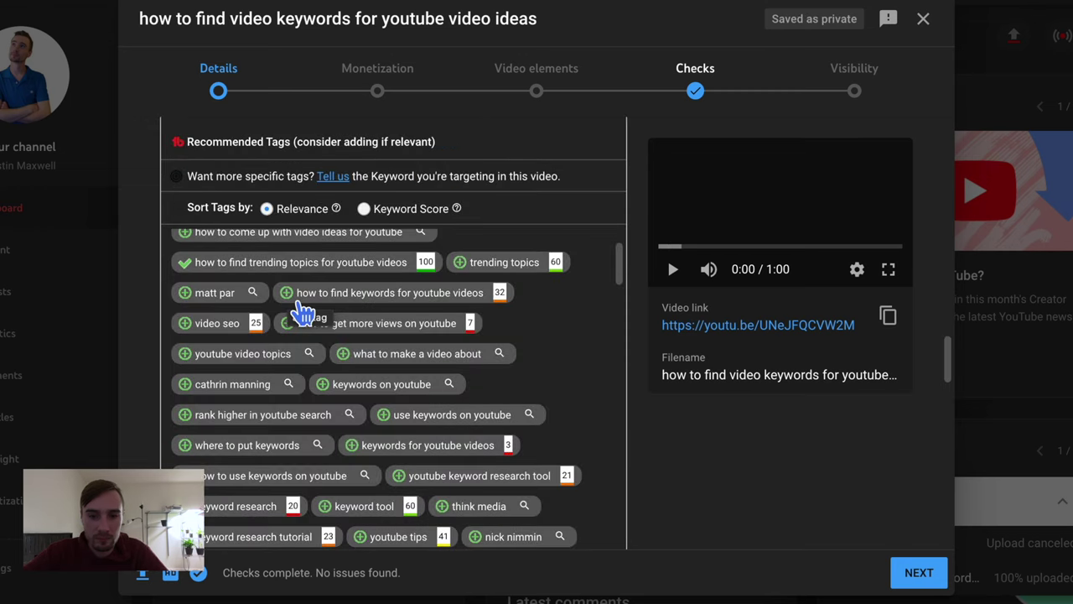
left_click(286, 282)
scroll(340, 361, "down", 10)
scroll(340, 358, "up", 5)
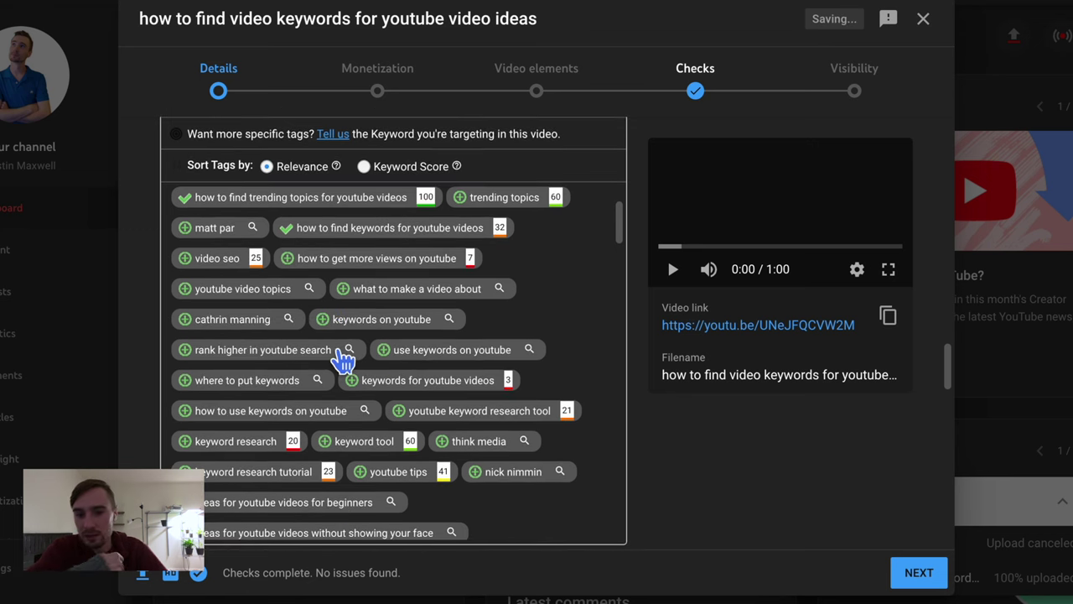
scroll(345, 344, "down", 10)
scroll(346, 348, "up", 2)
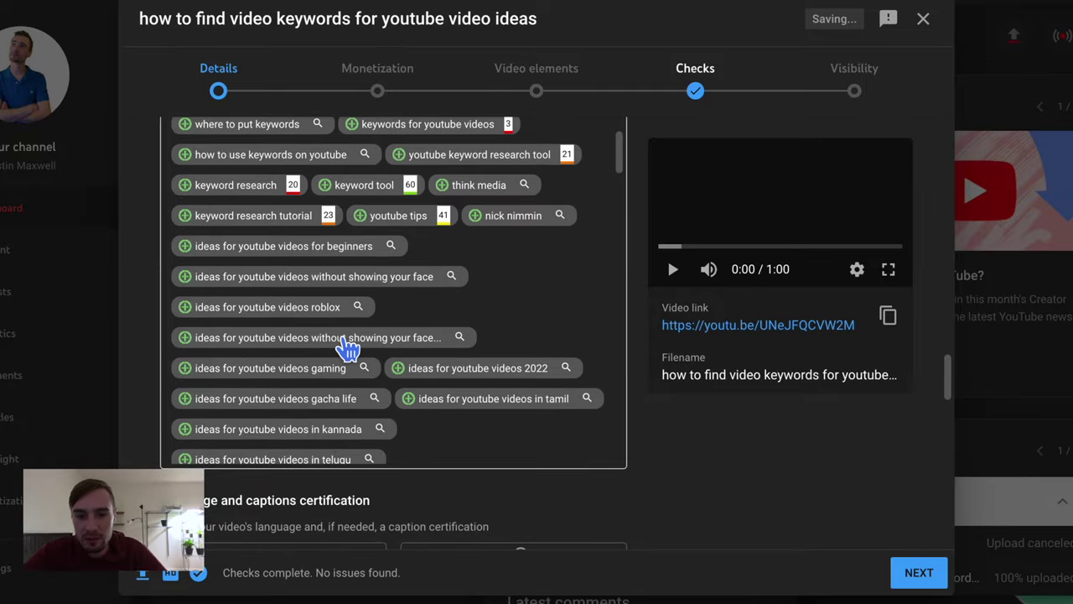
Add the recommended tags "keyword research tutorial" and "keyword tool" to the video
left_click(185, 217)
scroll(241, 251, "down", 6)
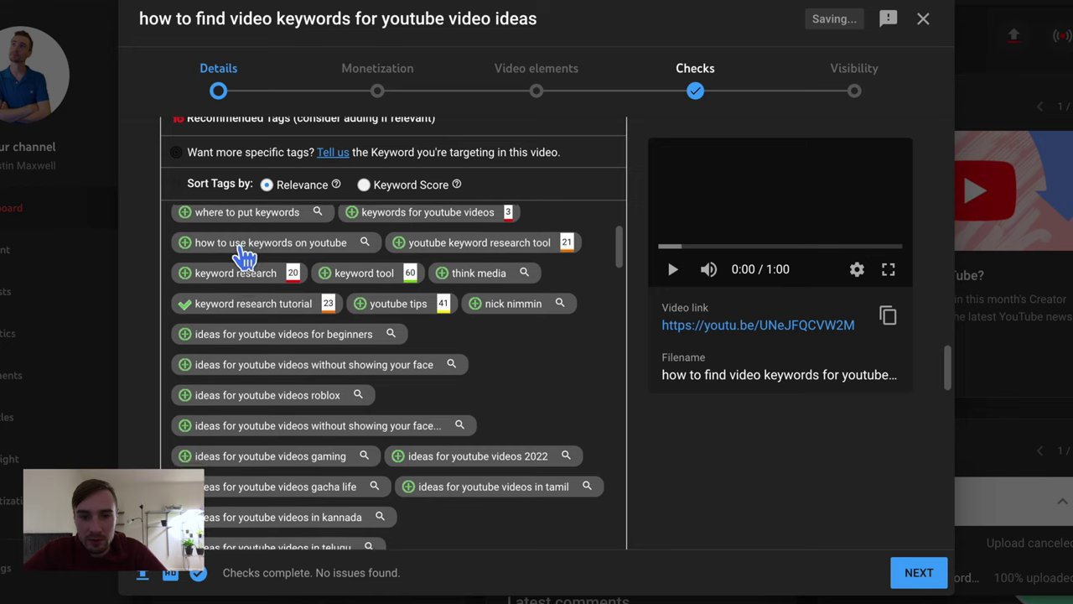
left_click_drag(188, 261, 373, 298)
left_click(345, 270)
Add the recommended tags "youtube keyword research 2022" and "youtube keyword research tool for video seo"
scroll(344, 274, "down", 10)
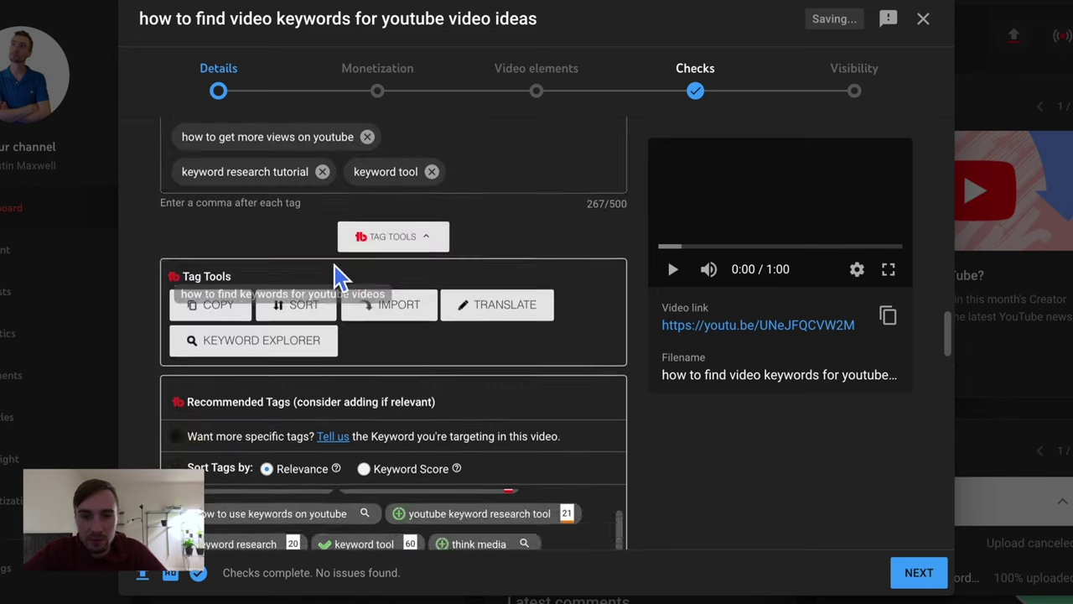
scroll(318, 270, "down", 1)
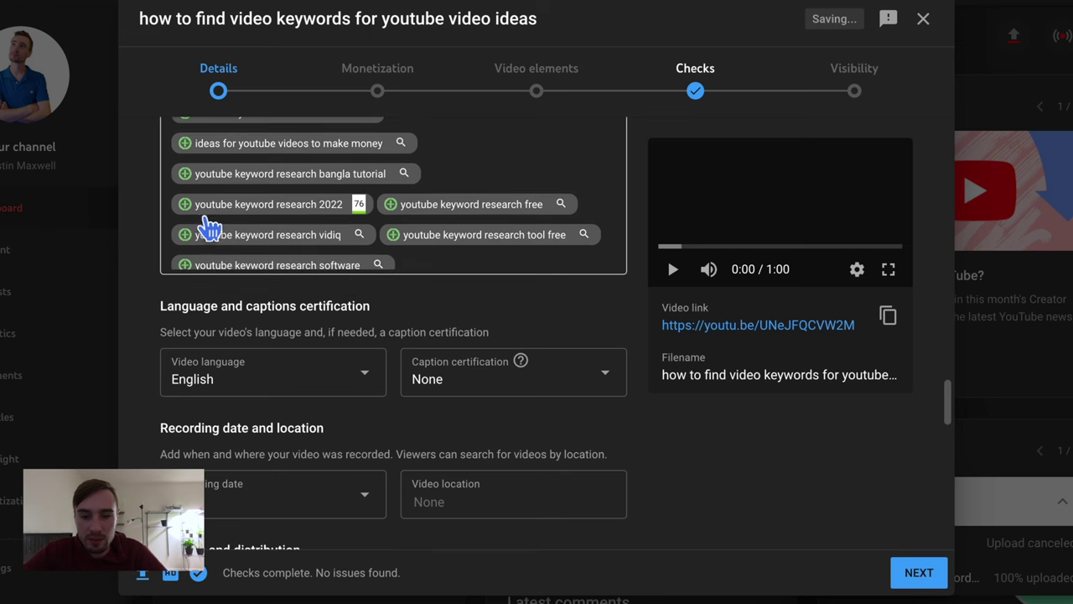
scroll(197, 225, "down", 6)
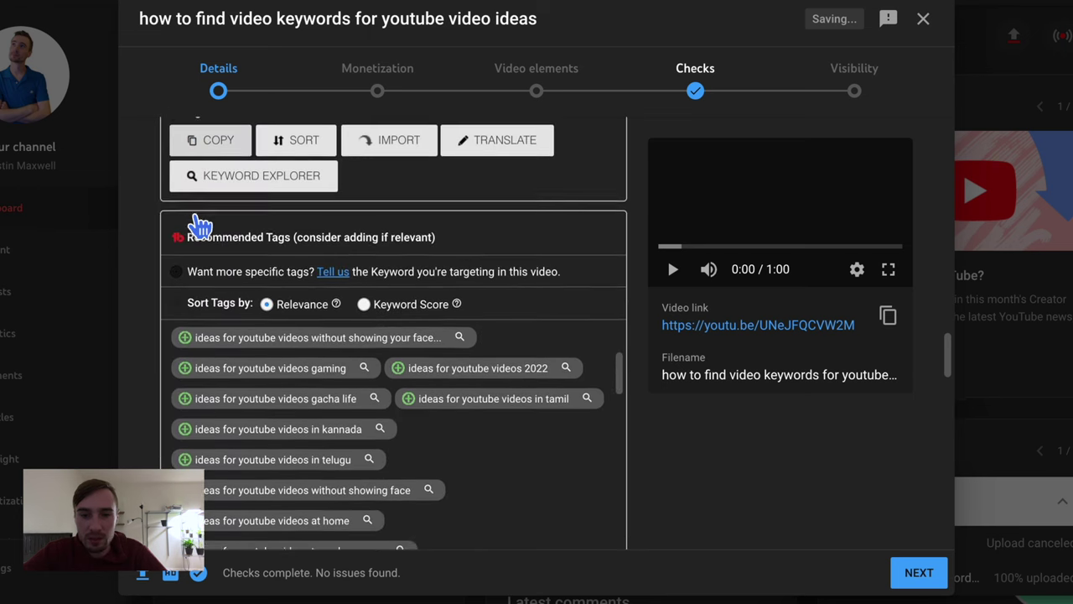
scroll(197, 222, "down", 5)
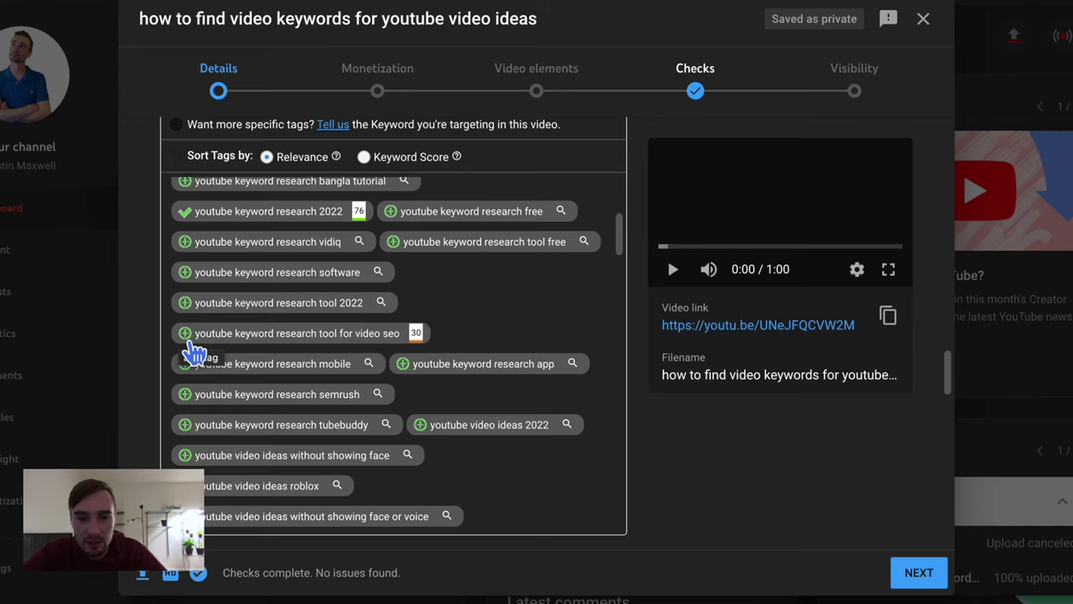
left_click(187, 335)
Add the scored recommended tag "video ideas for youtube beginners" from further down the suggestions
scroll(192, 347, "down", 10)
scroll(271, 282, "up", 2)
scroll(270, 282, "down", 5)
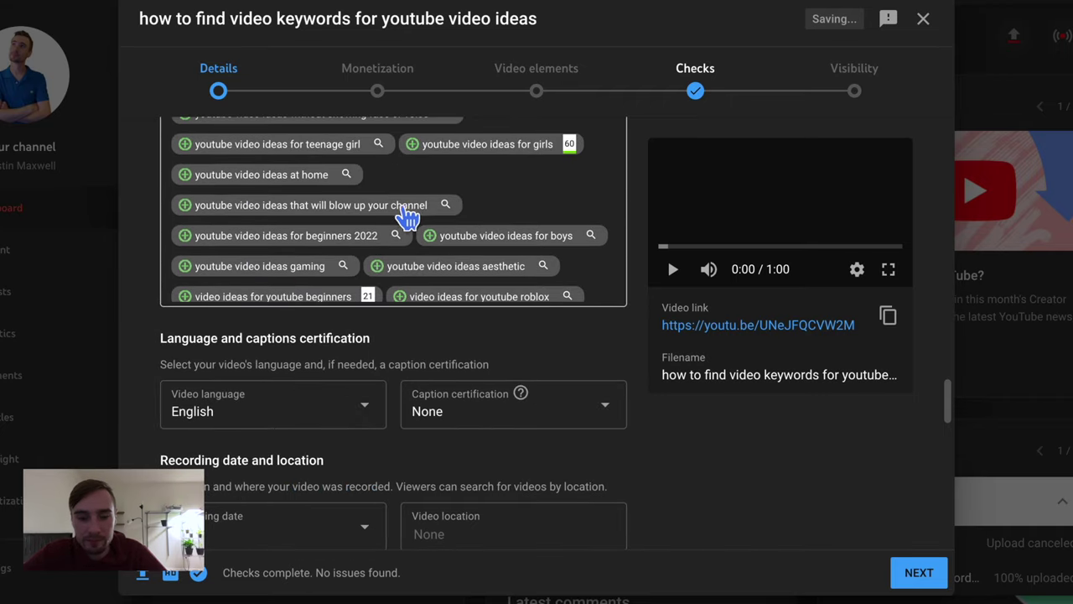
scroll(280, 303, "down", 3)
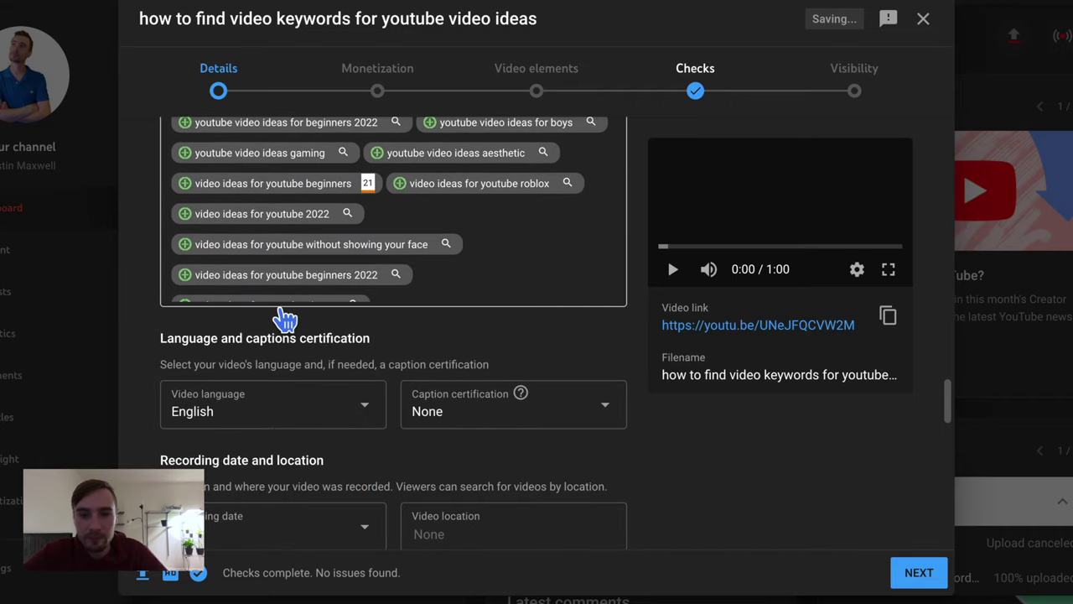
left_click(202, 195)
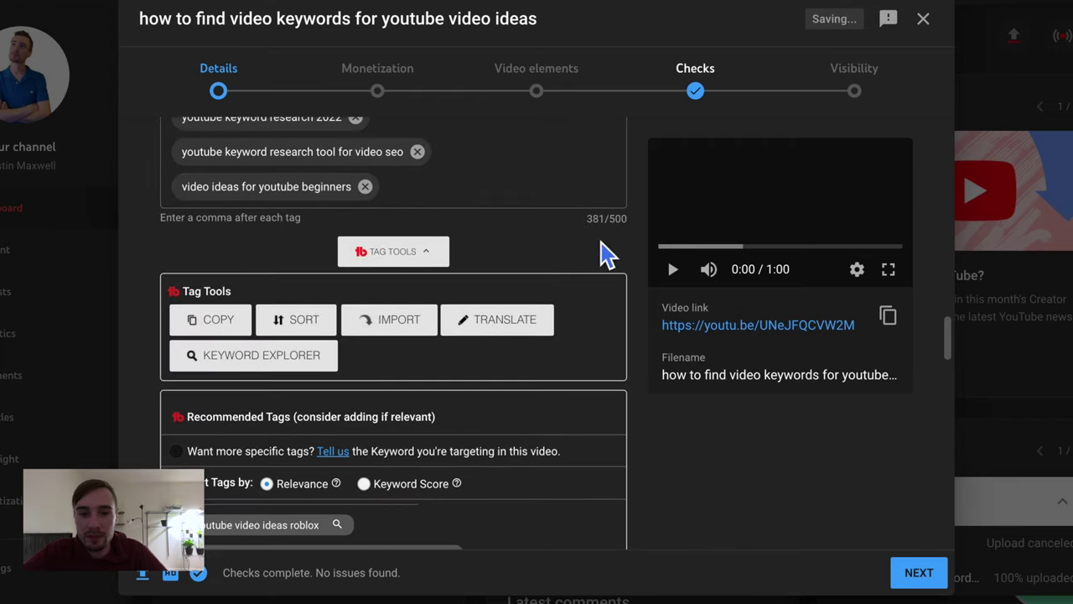
Add the scored recommended tag "video content ideas for youtube beginners" to the video
scroll(201, 431, "down", 5)
scroll(346, 332, "down", 10)
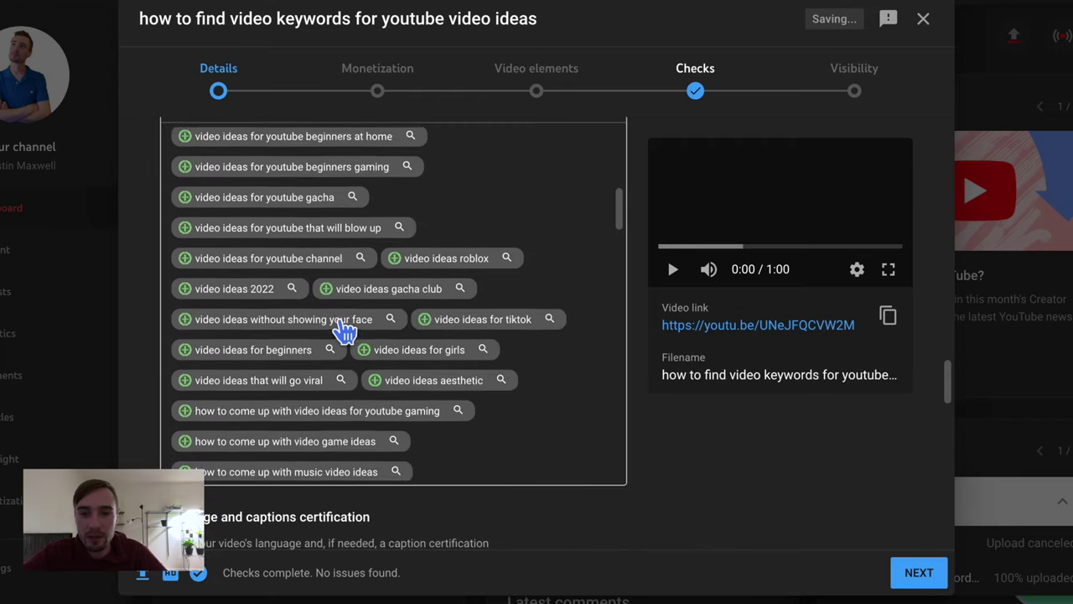
scroll(346, 332, "down", 2)
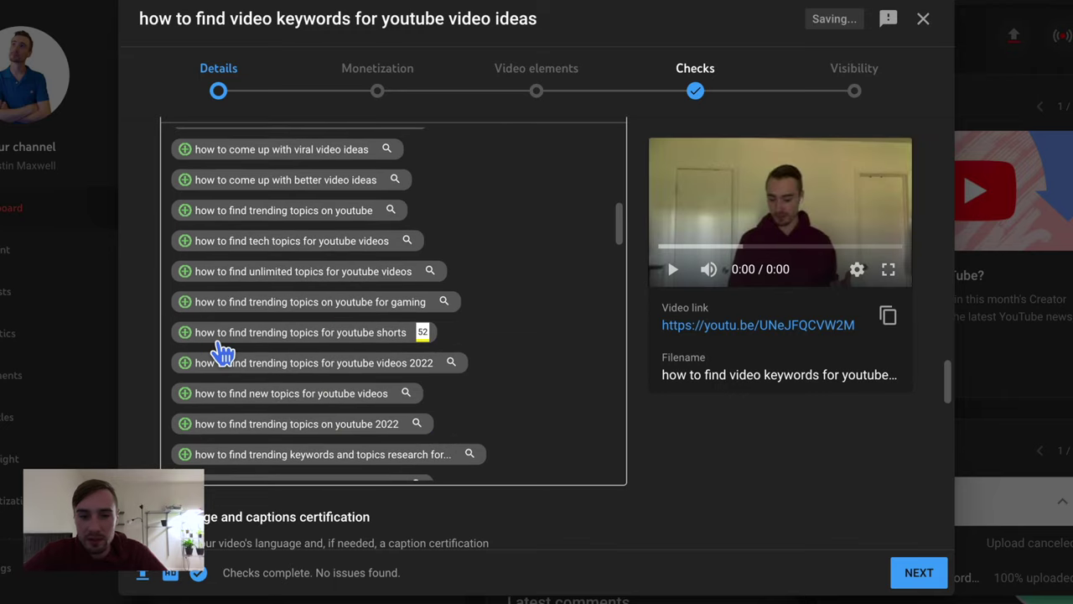
scroll(210, 350, "down", 5)
scroll(219, 352, "down", 4)
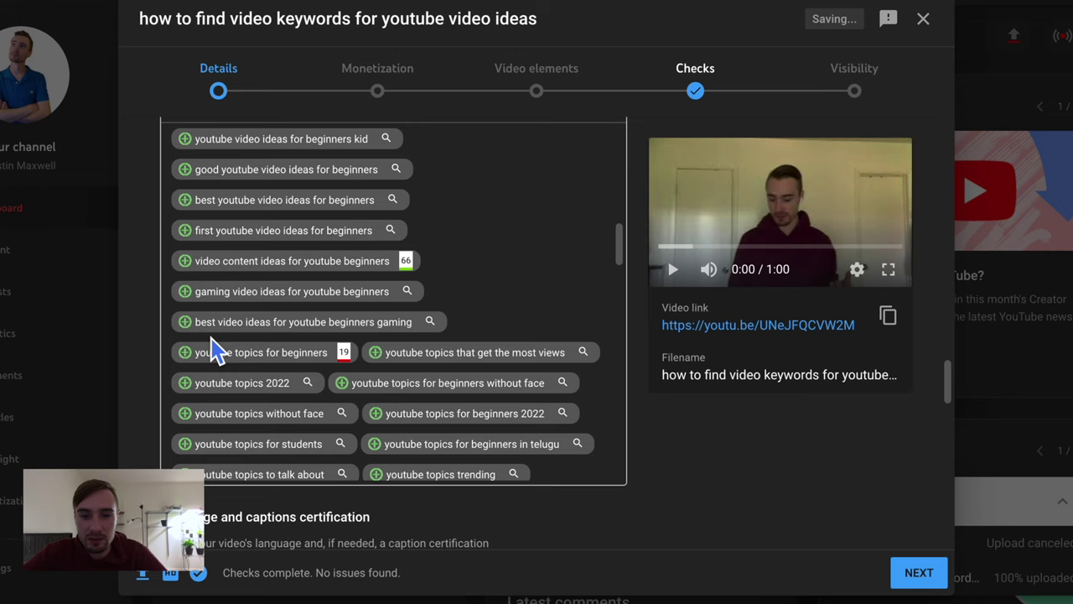
left_click(200, 273)
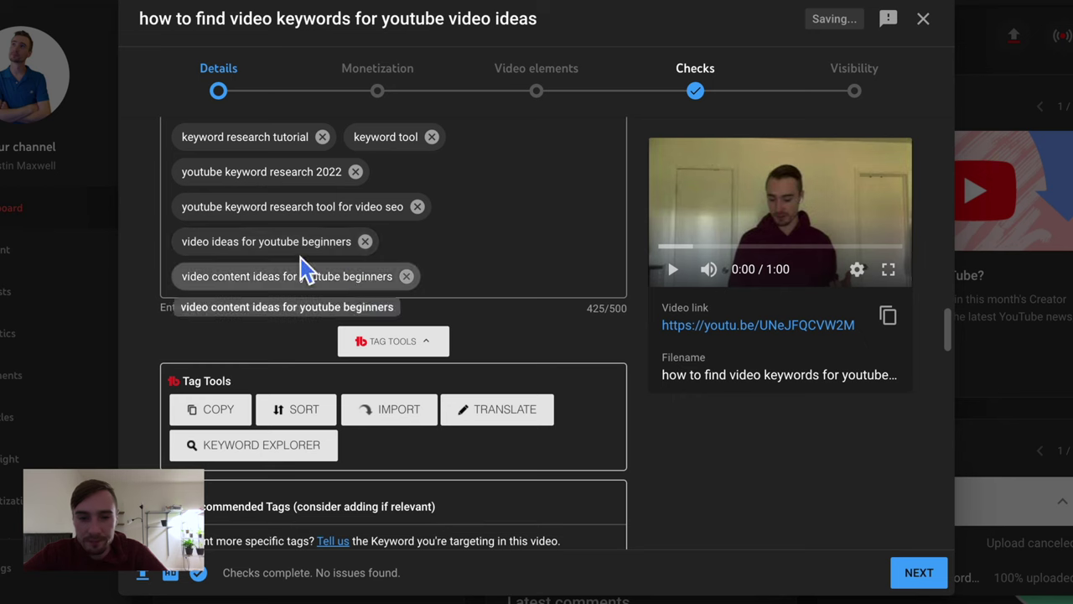
Apply the Grammarly suggestion to remove the word "through" from the description's "Stick around" sentence
scroll(221, 246, "up", 15)
scroll(216, 252, "up", 2)
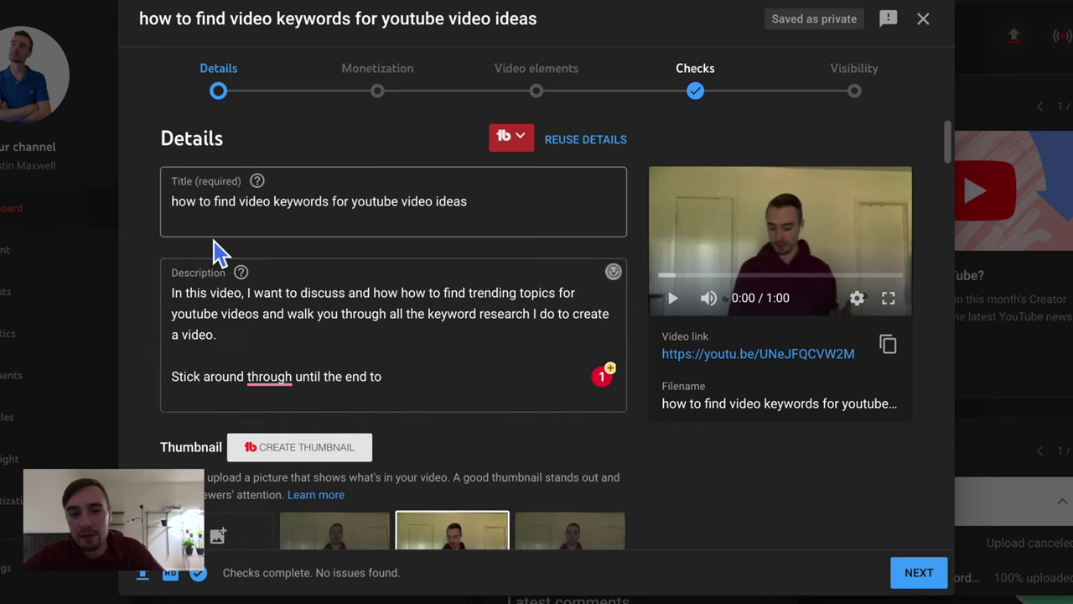
left_click(265, 381)
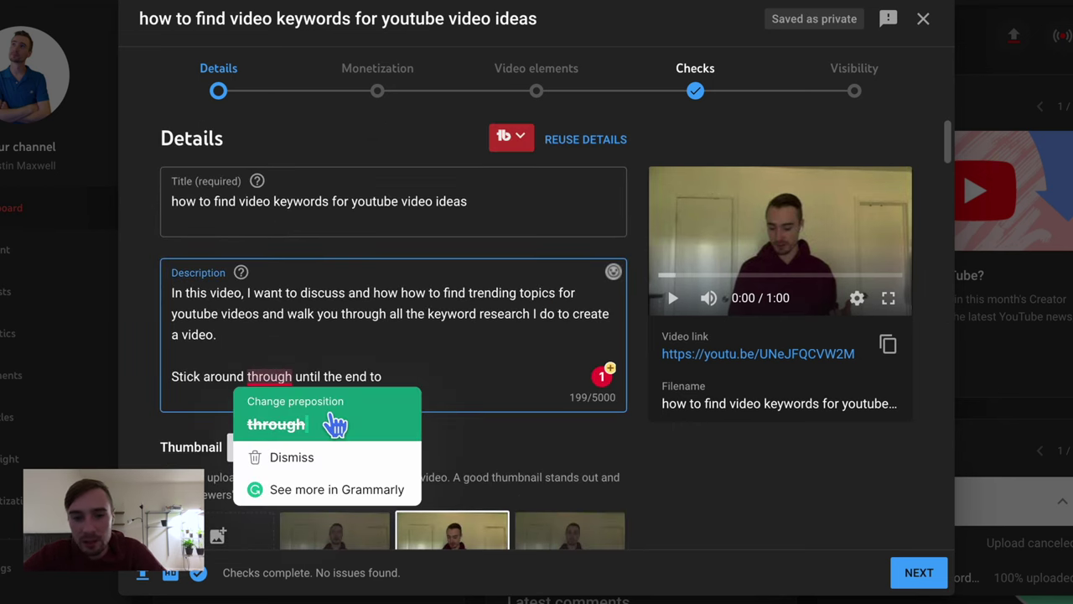
left_click(328, 421)
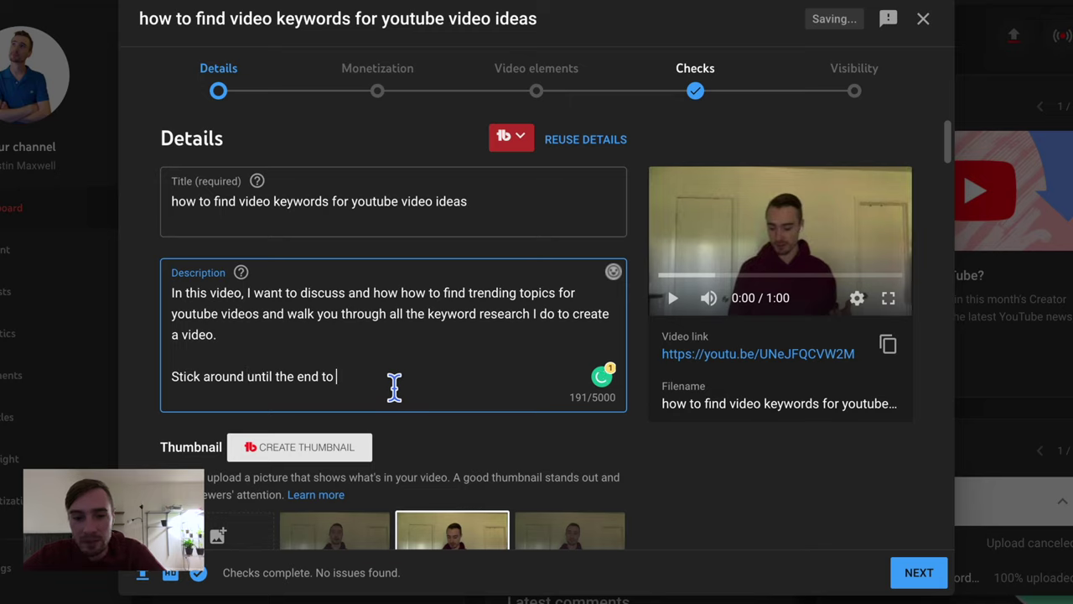
Continue the description's last sentence with "learn how to research, validate, and plan a video so that you can get more views on youtube"
type("lea")
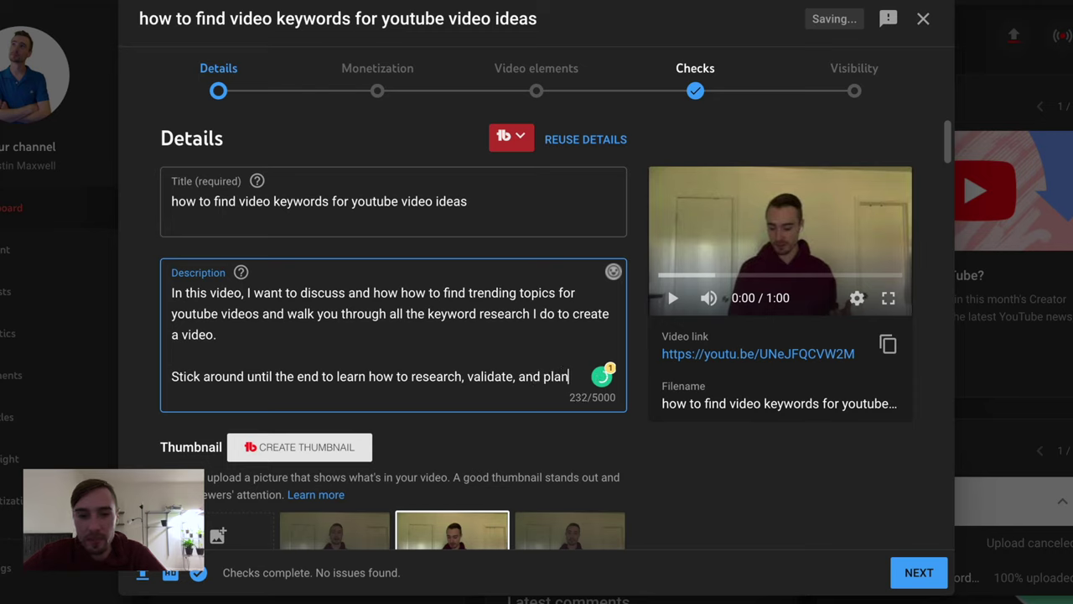
type("so that you can get more")
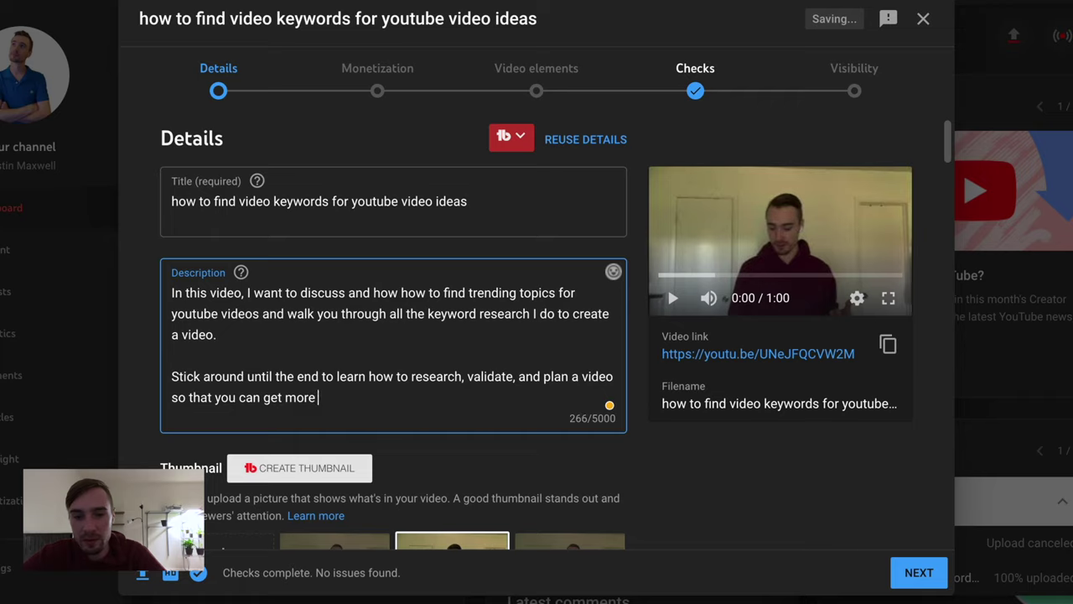
scroll(392, 335, "down", 15)
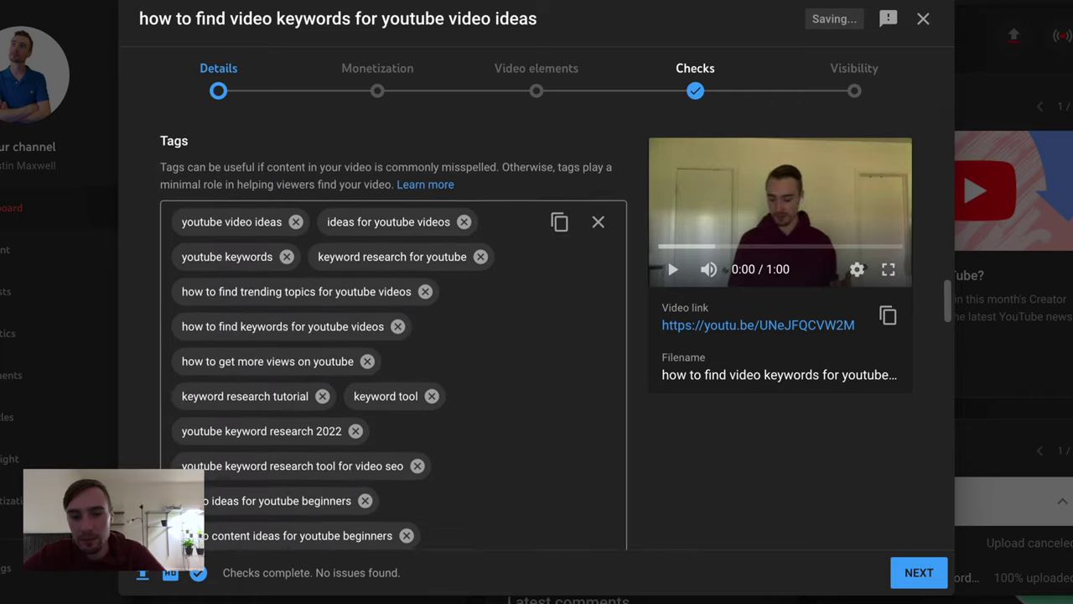
scroll(301, 411, "down", 1)
left_click_drag(310, 303, 254, 319)
scroll(254, 319, "up", 15)
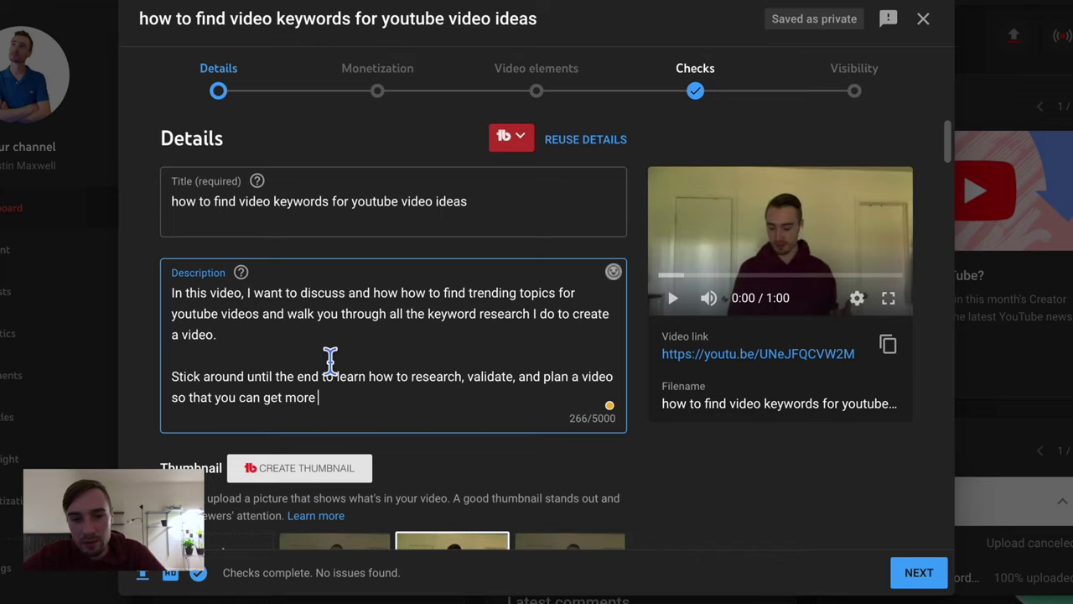
type("vire")
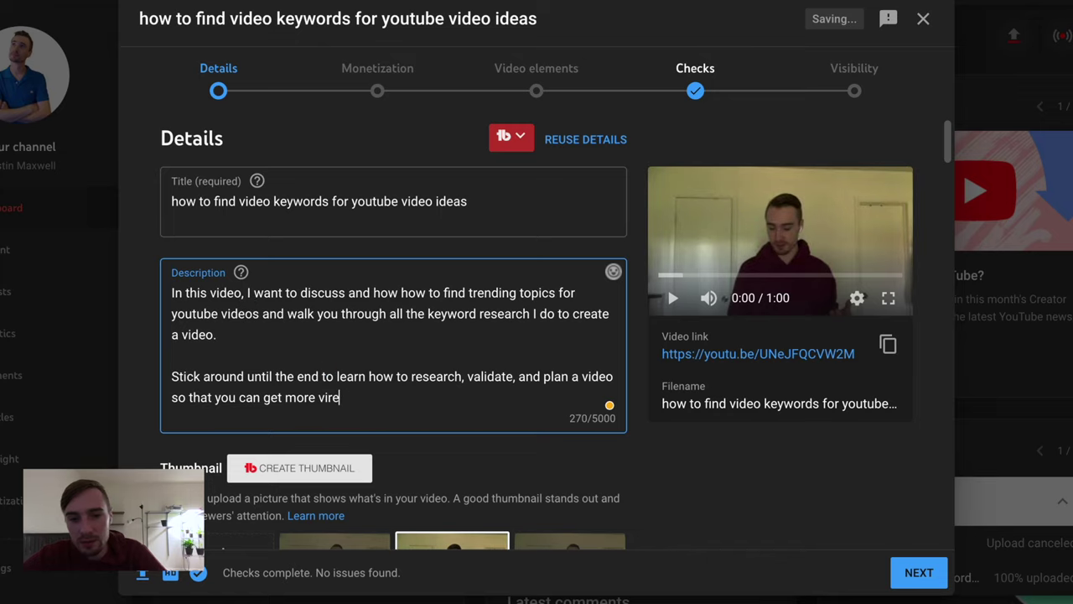
type("w on youtu")
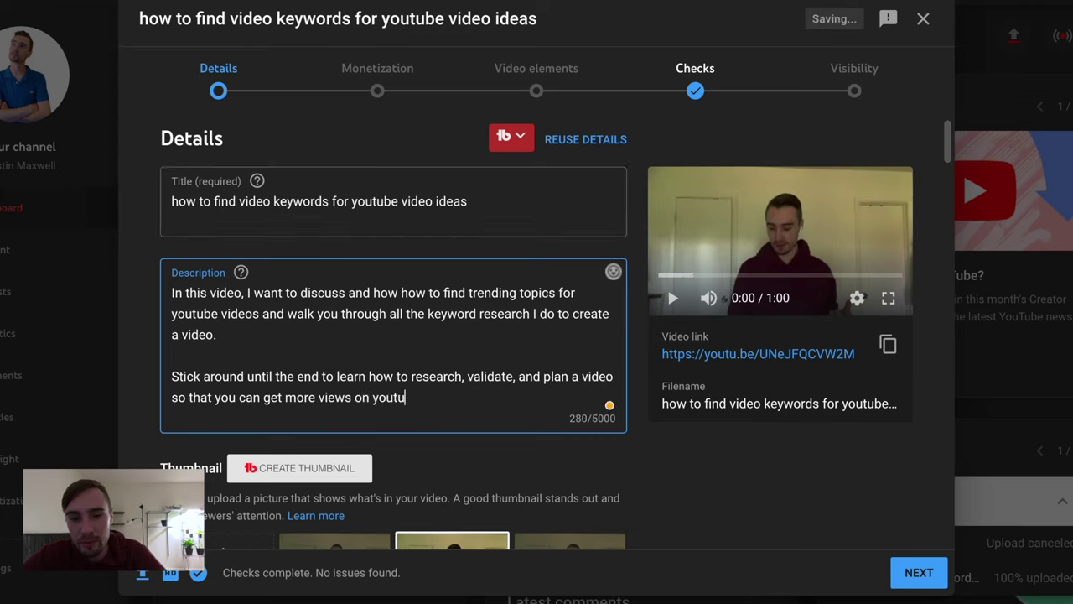